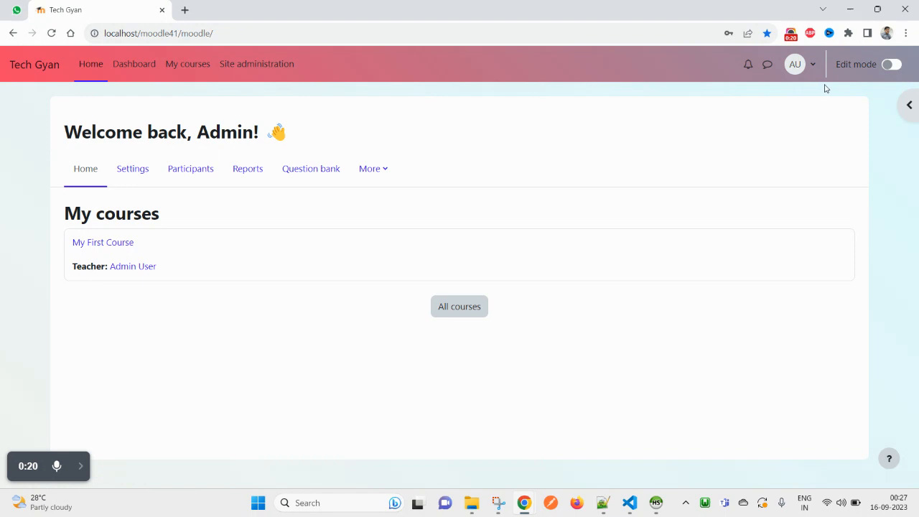
- Open Site administration and search its settings for "language"
click(263, 81)
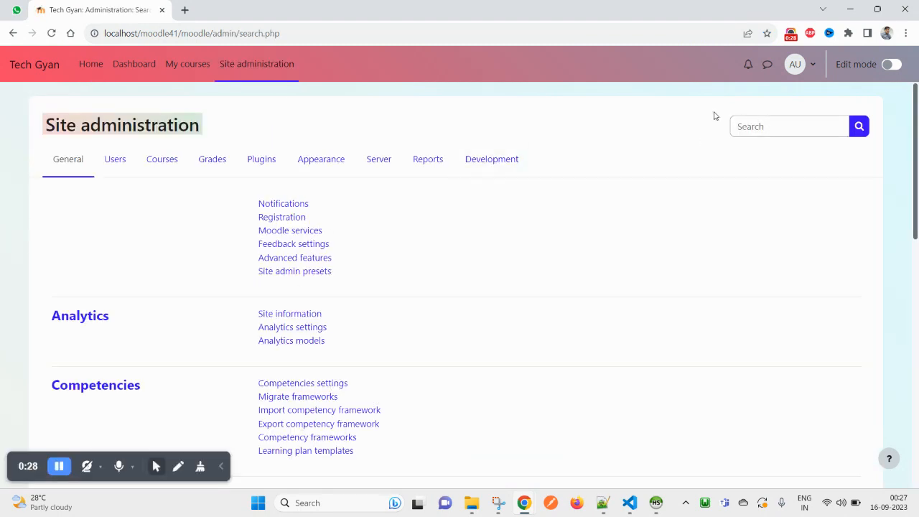
click(775, 126)
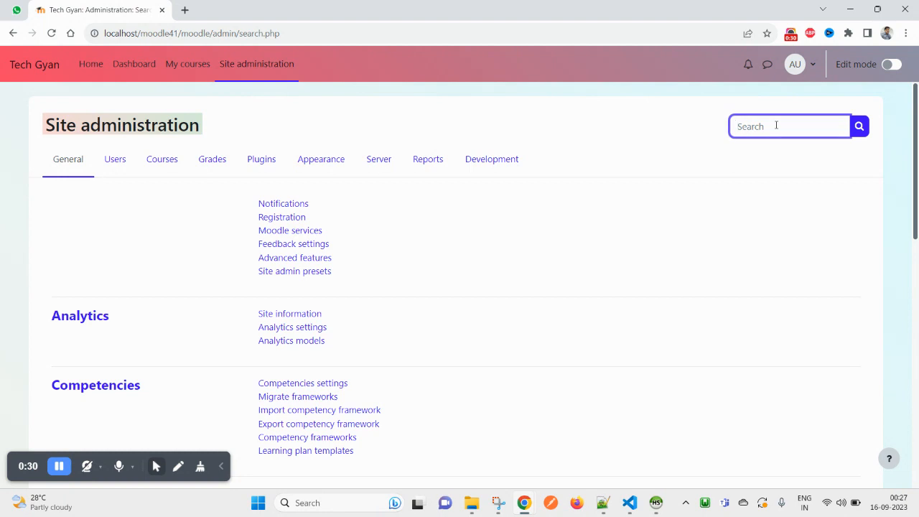
text(language)
key(Return)
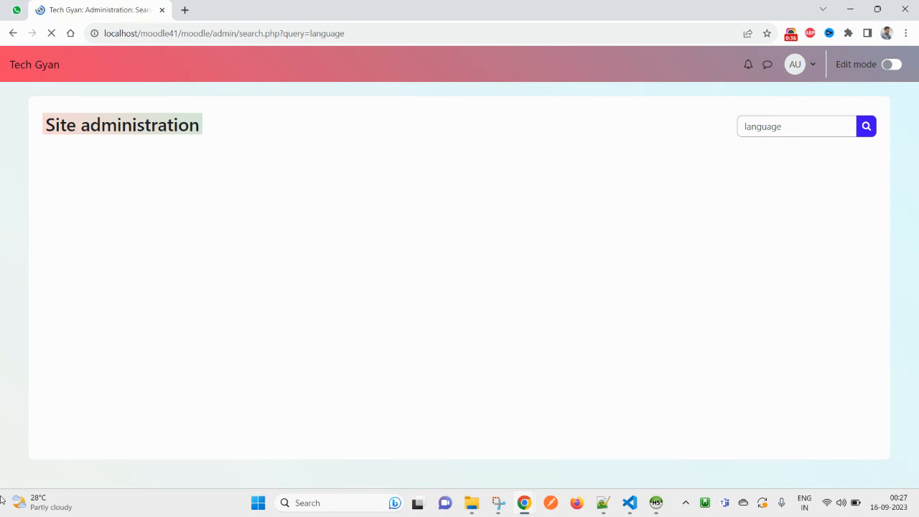
- Find "custom" within the search results page and open the Language customisation page
scroll(436, 336, down, 10)
scroll(837, 297, down, 20)
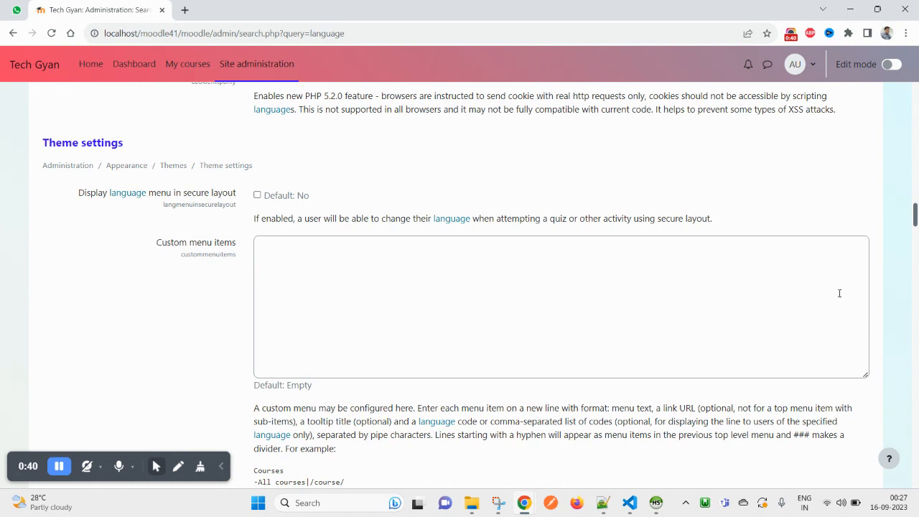
key(ctrl+f)
text(custom)
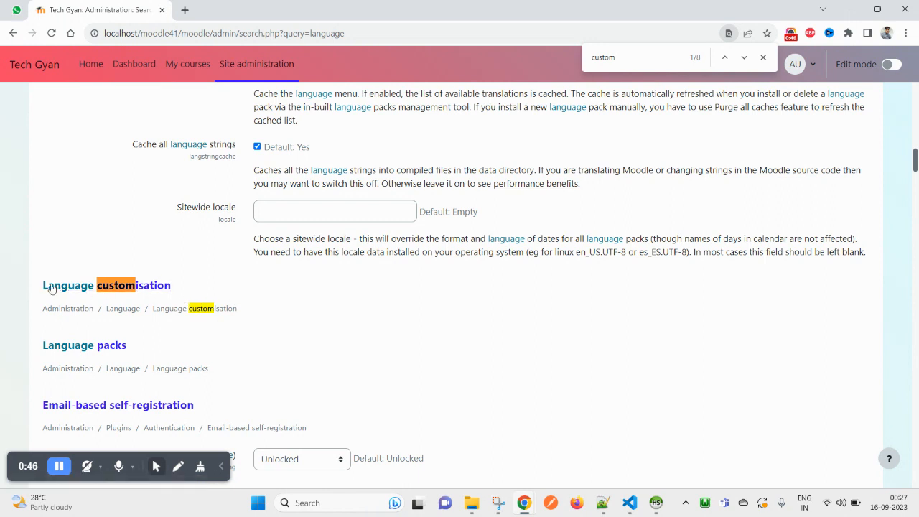
drag(189, 287, 41, 286)
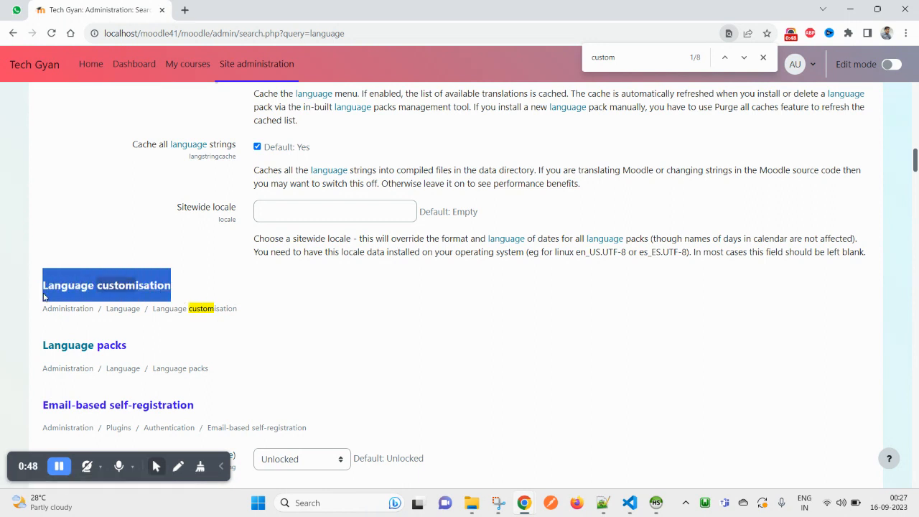
click(247, 291)
click(130, 292)
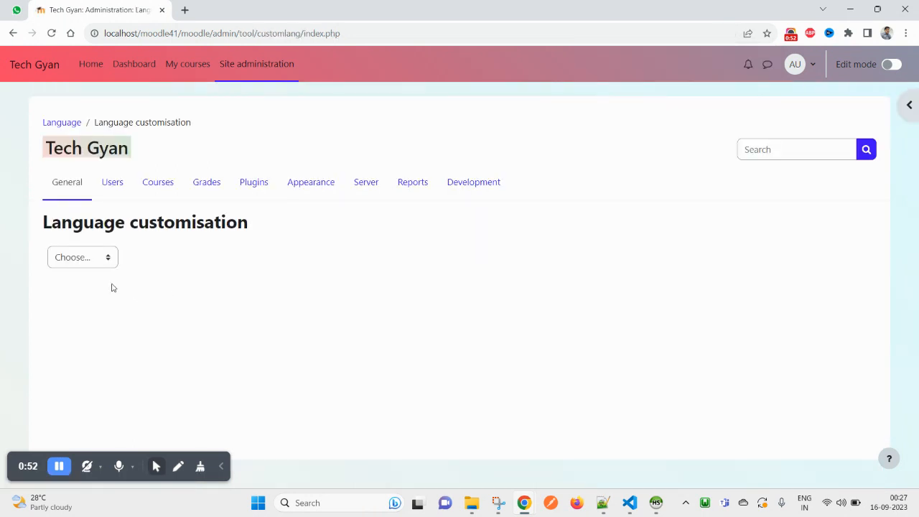
drag(31, 233, 227, 224)
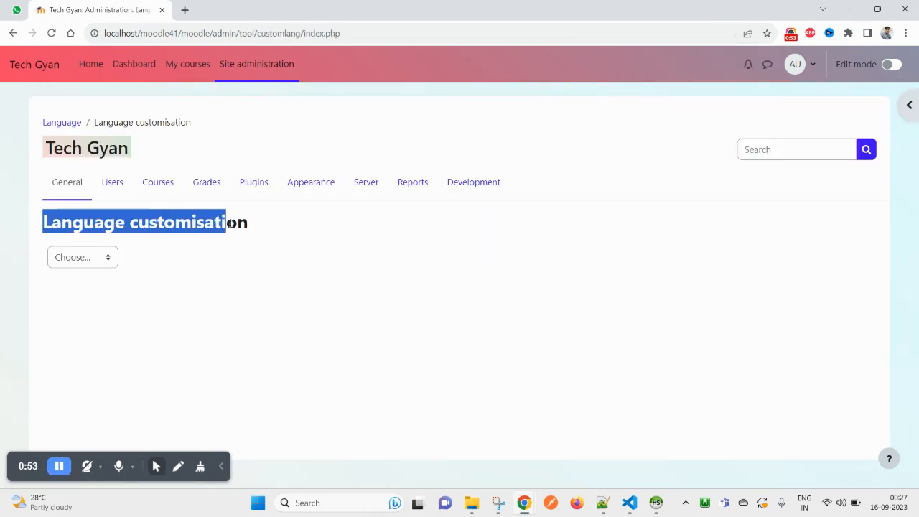
click(72, 257)
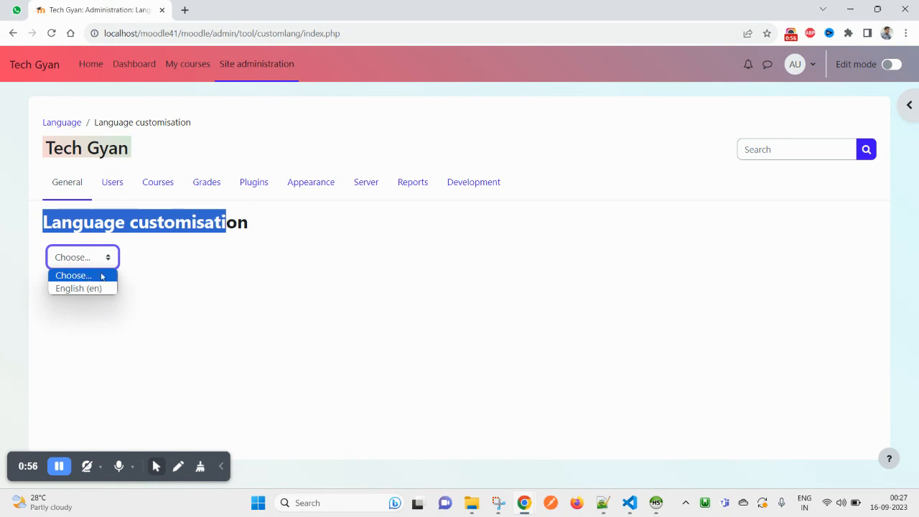
click(151, 293)
click(93, 263)
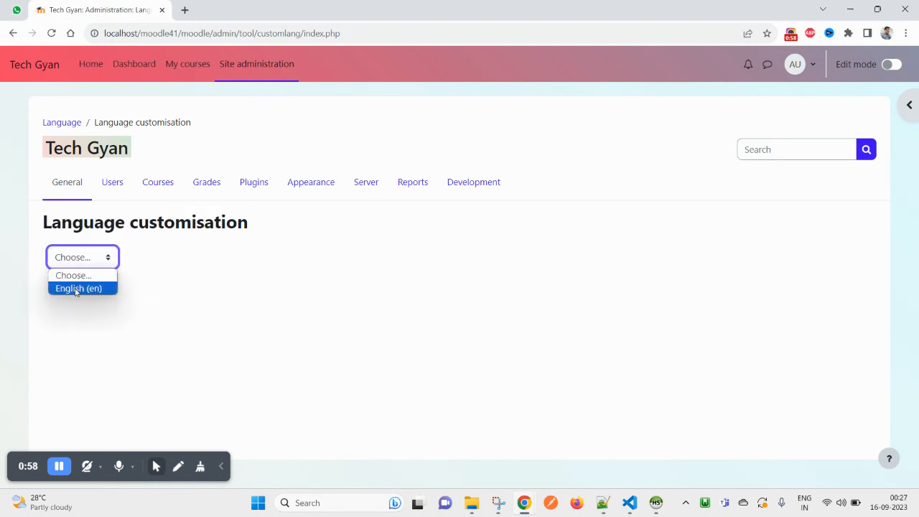
click(191, 321)
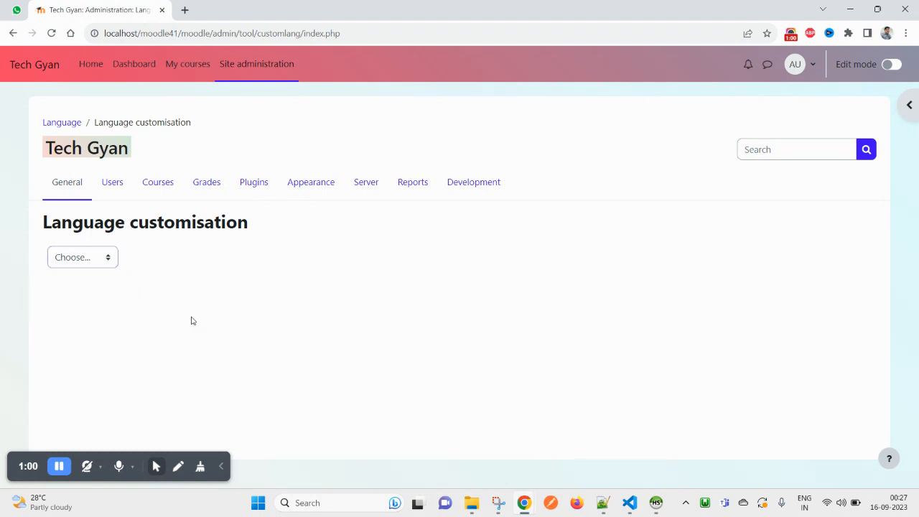
double_click(48, 224)
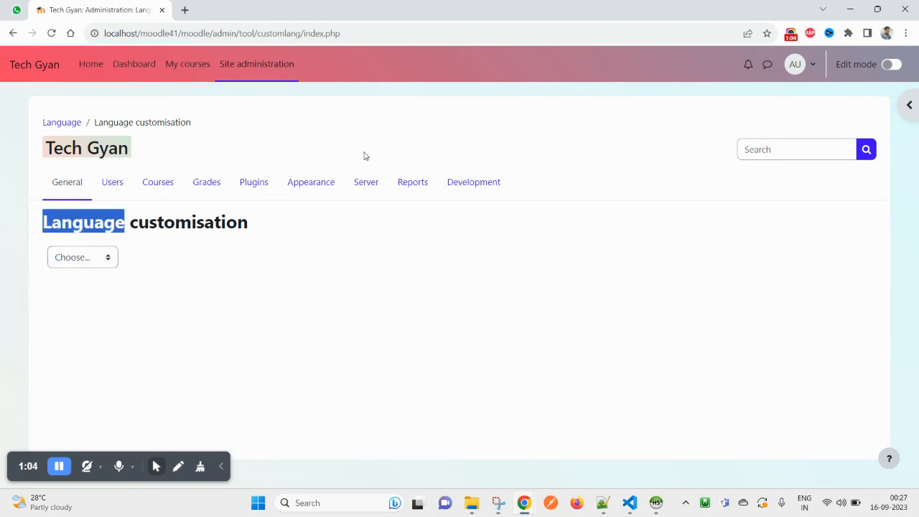
click(91, 259)
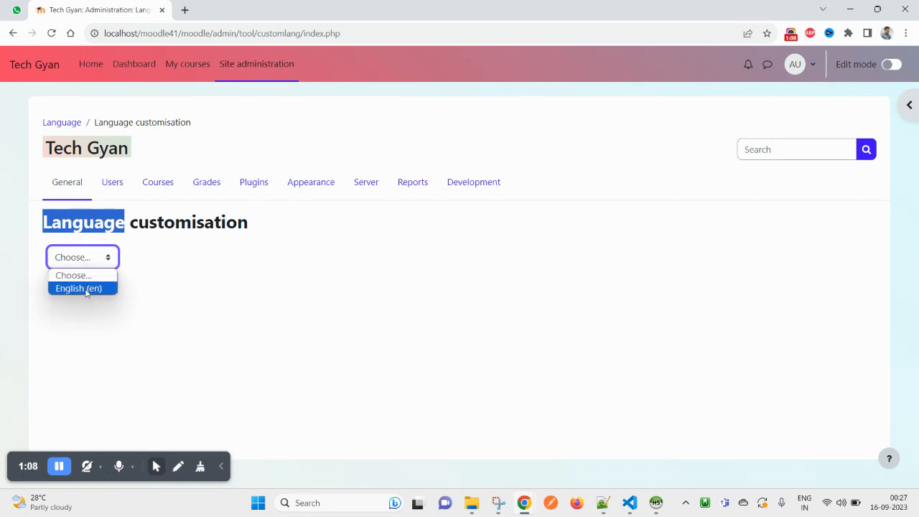
click(195, 290)
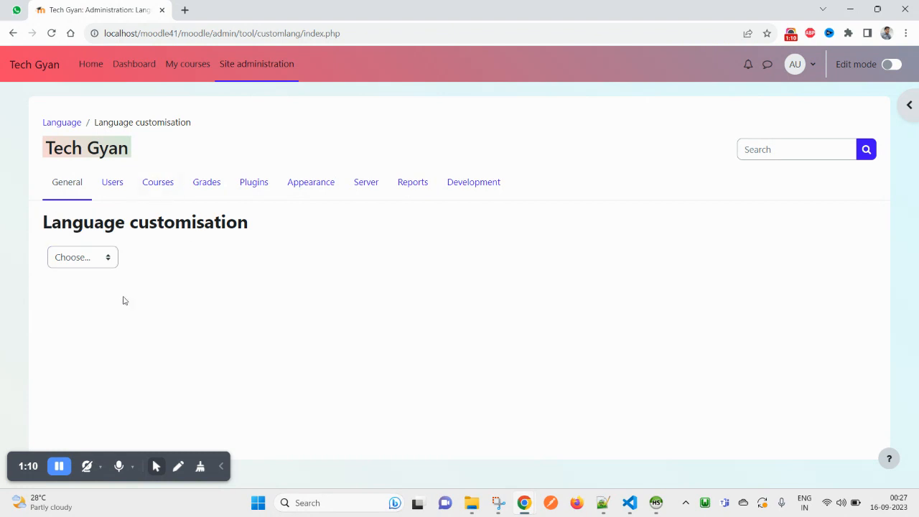
- Choose English (en) as the language to customise and open its language pack for editing
click(88, 261)
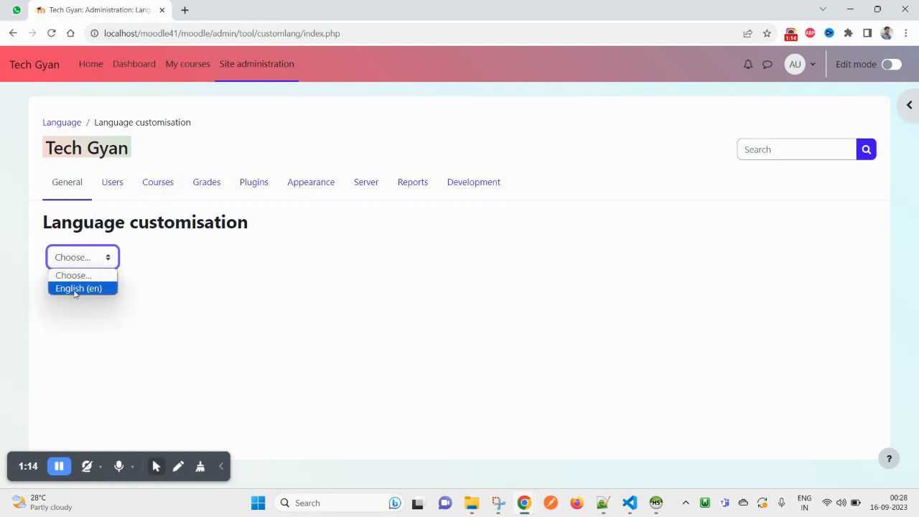
click(74, 287)
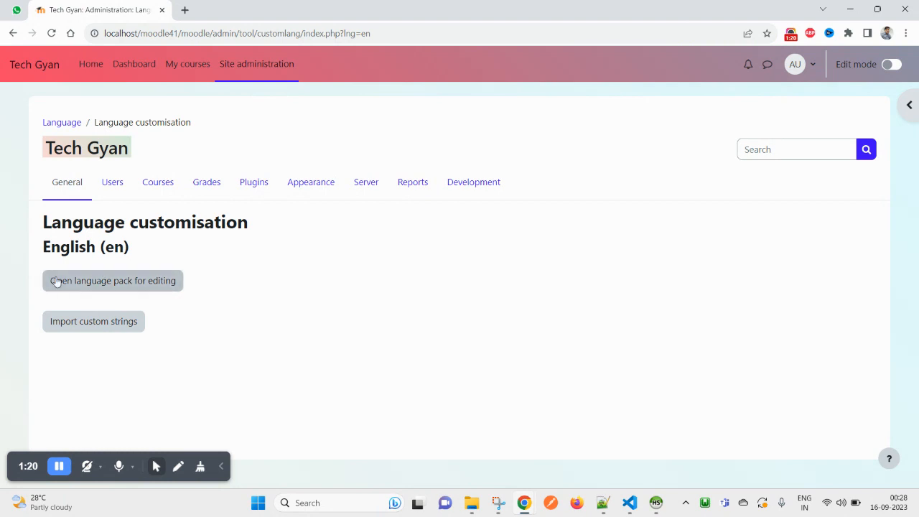
click(110, 283)
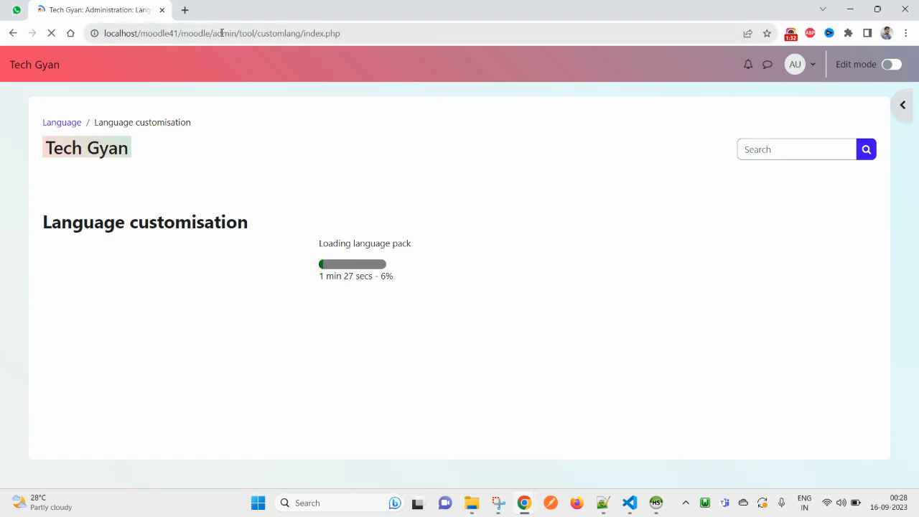
- Load the site home page localhost/moodle41/moodle/ in a new browser tab, then return to the Language customisation tab
drag(214, 33, 105, 33)
key(ctrl+c)
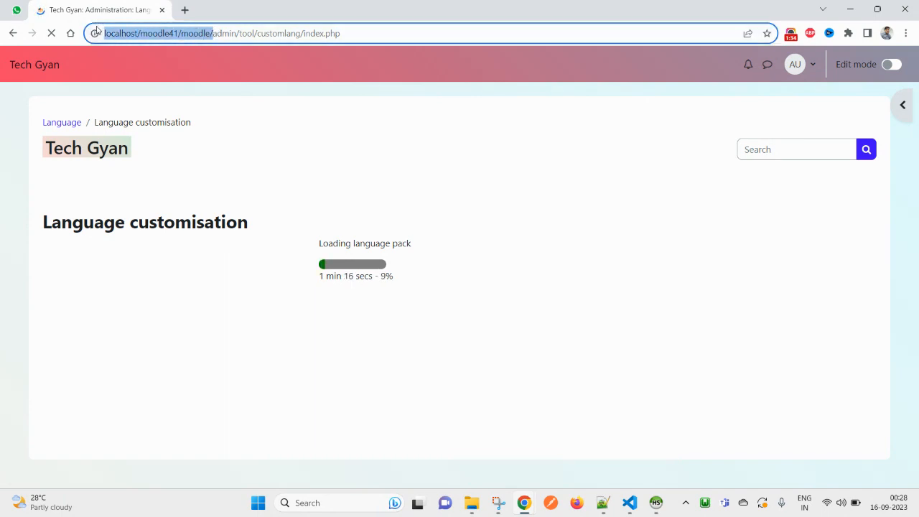
click(185, 9)
key(ctrl+v)
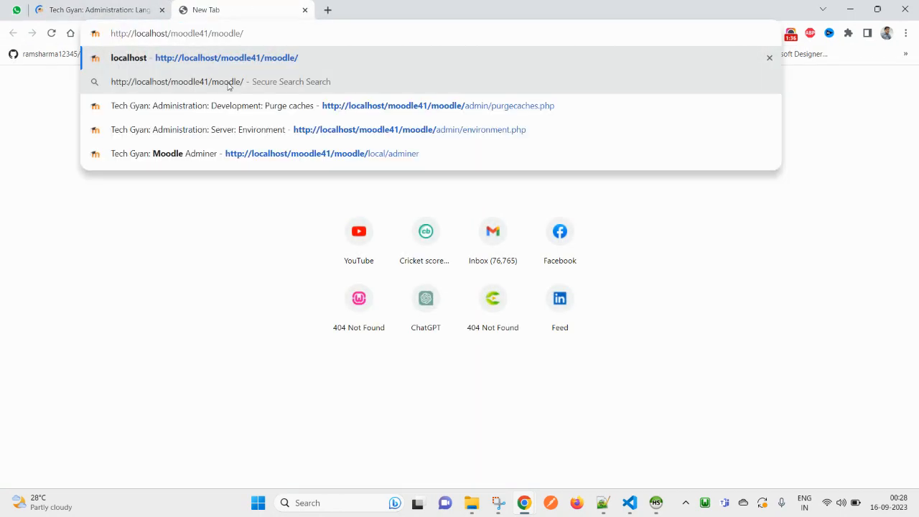
key(Return)
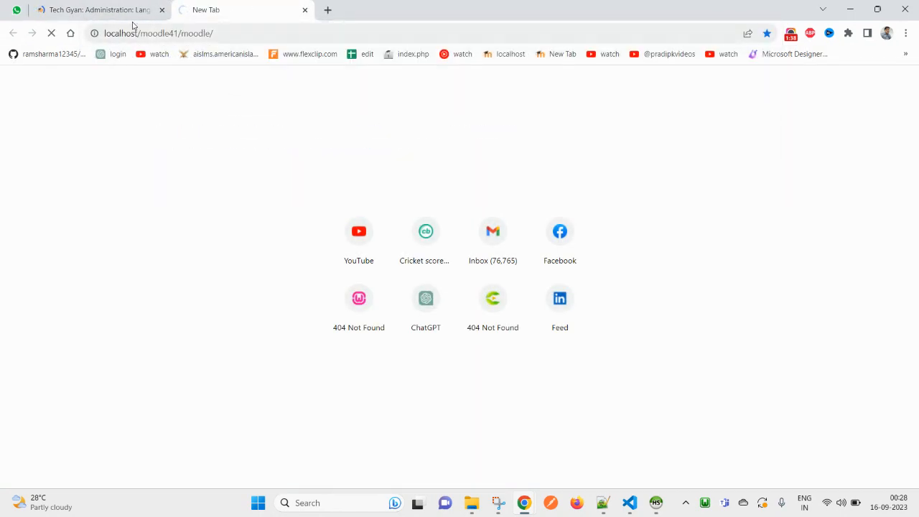
click(113, 10)
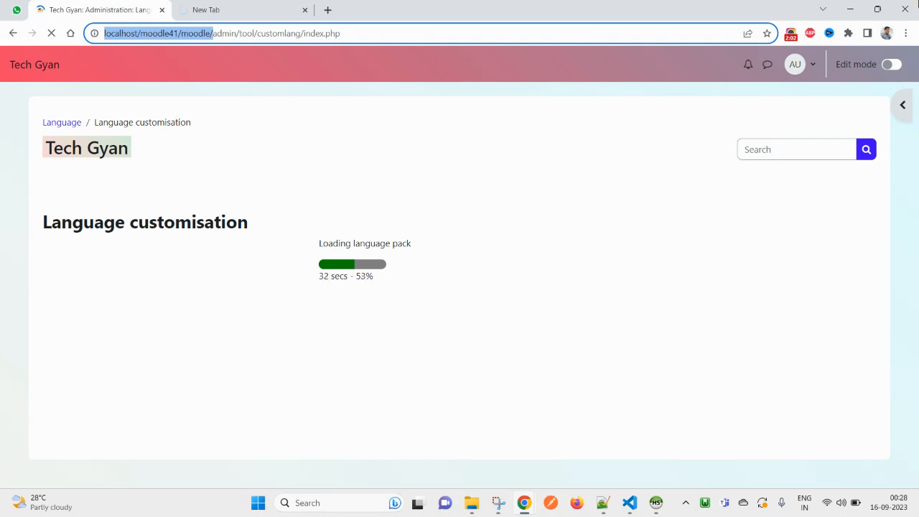
- Switch to the File Explorer window showing classes and go to the moodle folder inside www\moodle_41_c
mouse_move(472, 510)
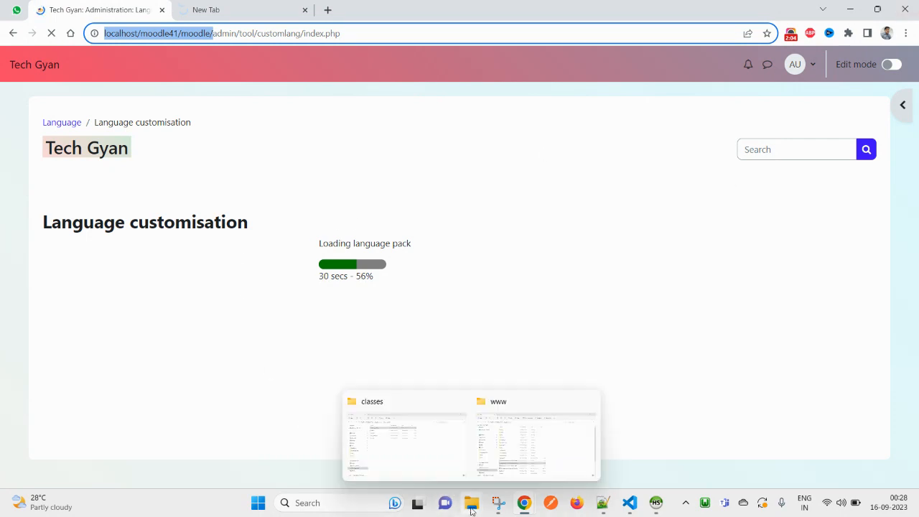
click(417, 442)
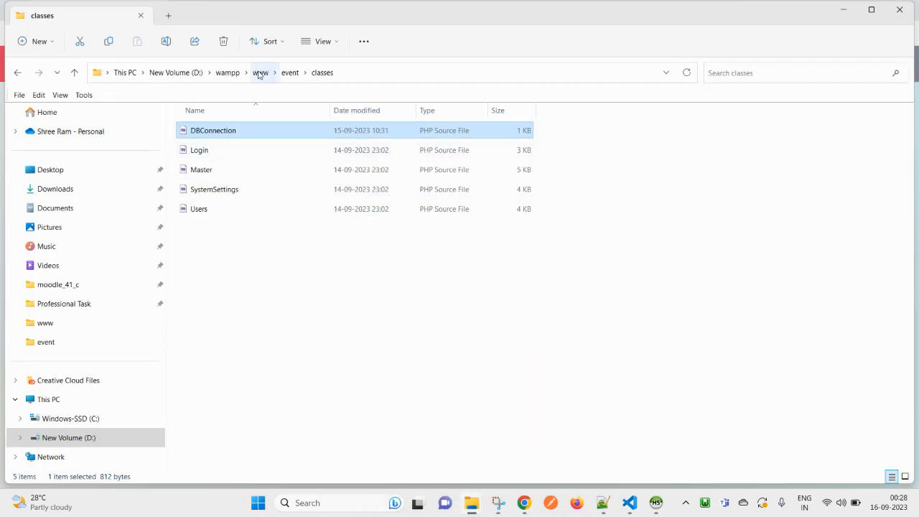
click(259, 74)
click(223, 215)
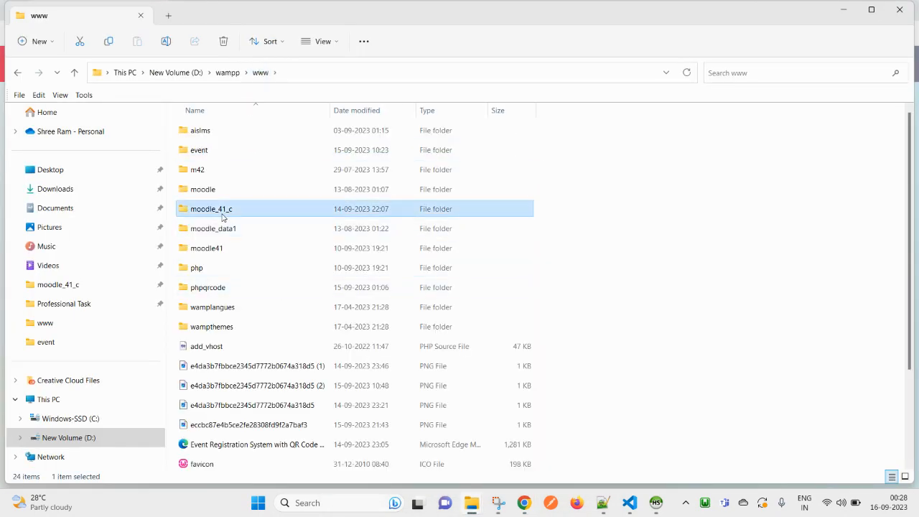
double_click(223, 210)
double_click(229, 130)
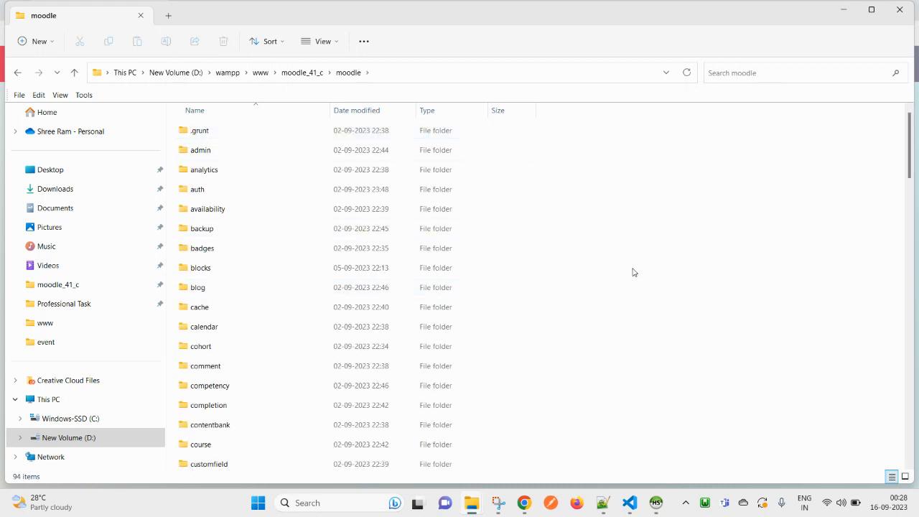
- Open the en folder inside Moodle's lang folder
key(l)
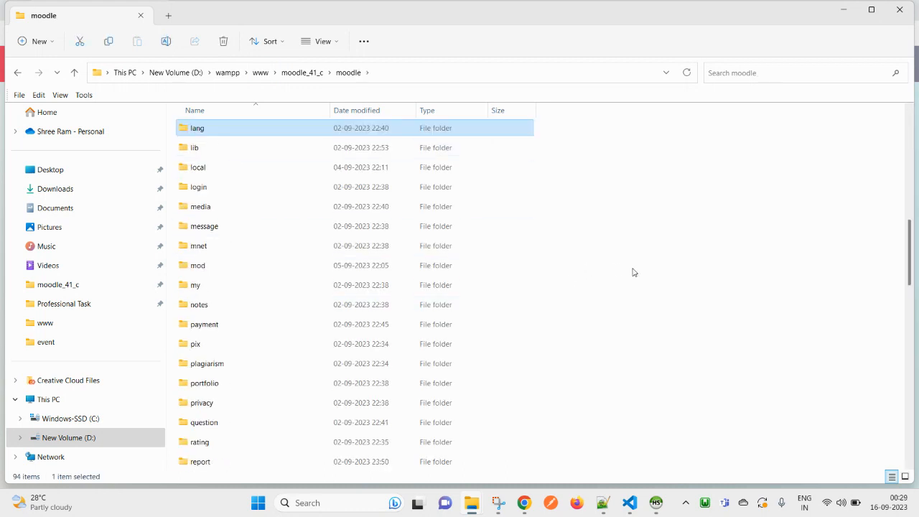
key(Return)
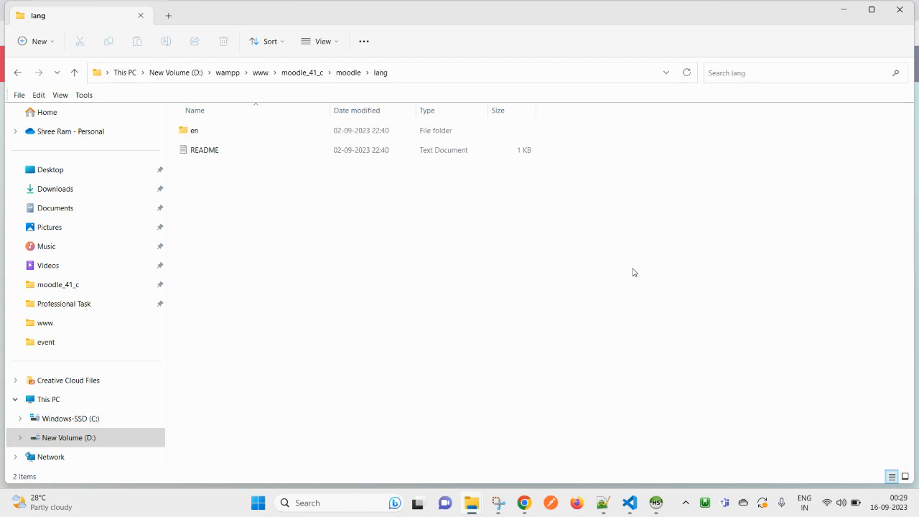
key(Down)
key(Up)
key(Return)
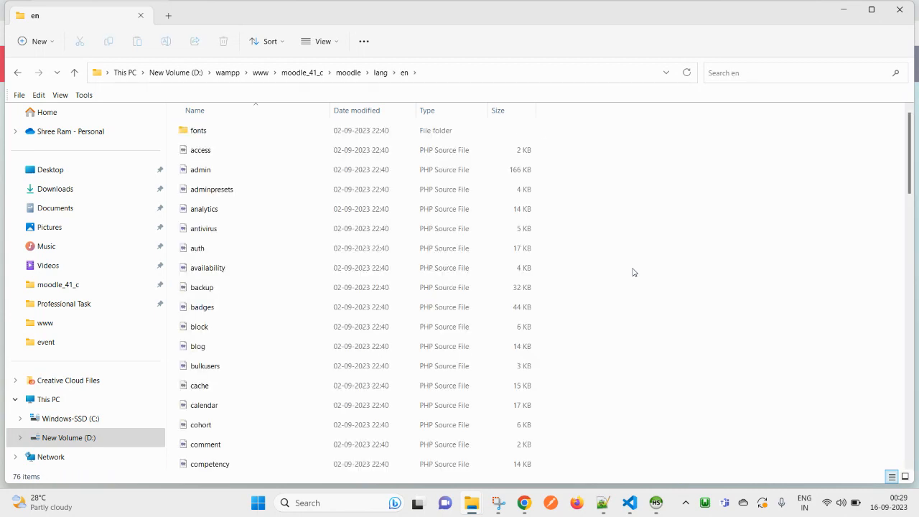
- Look through the PHP language files in the en folder, including those whose names begin with m
scroll(615, 246, down, 15)
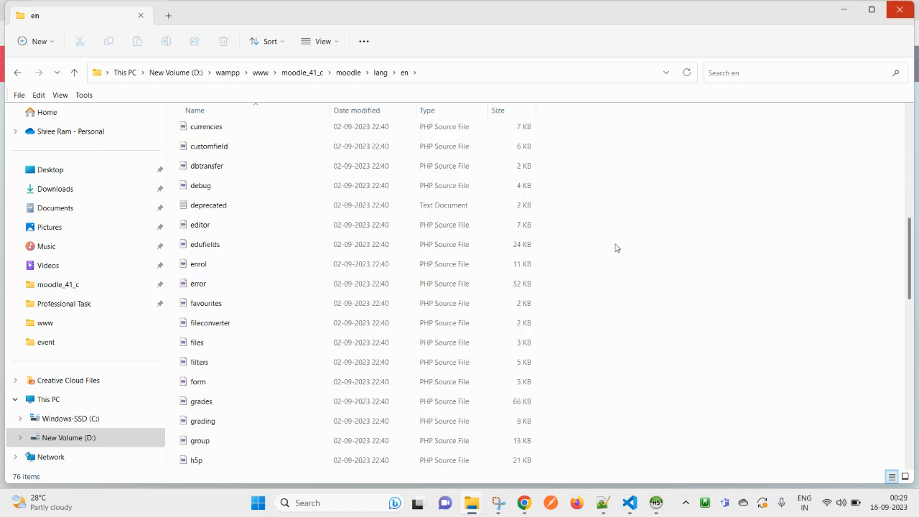
scroll(225, 287, up, 15)
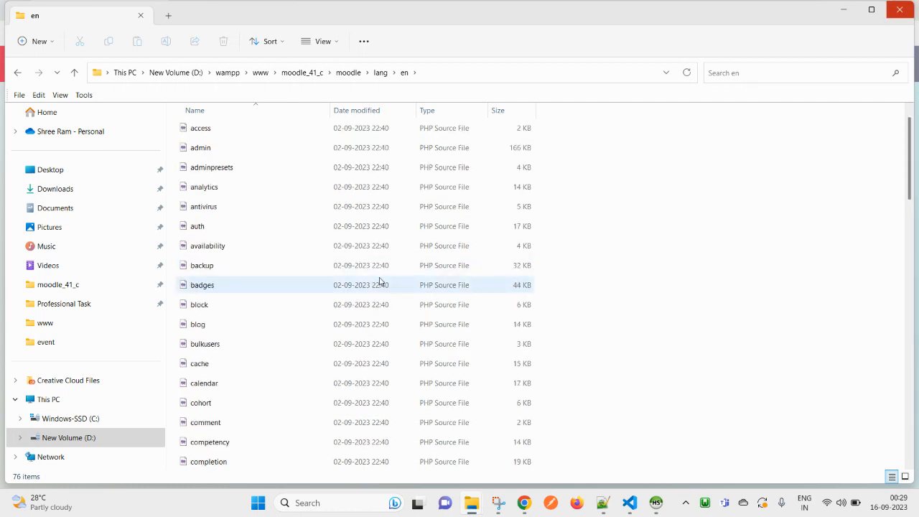
click(217, 228)
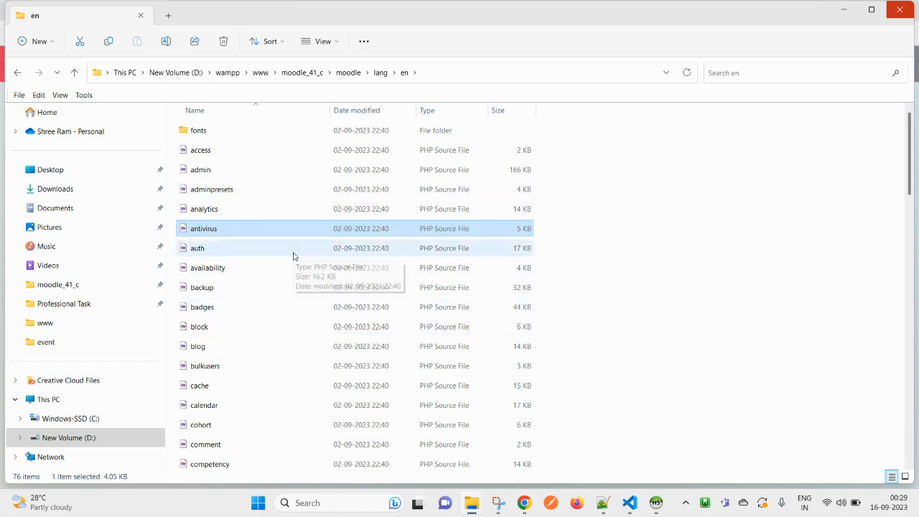
key(m)
key(m)
key(m)
key(m)
key(m)
key(m)
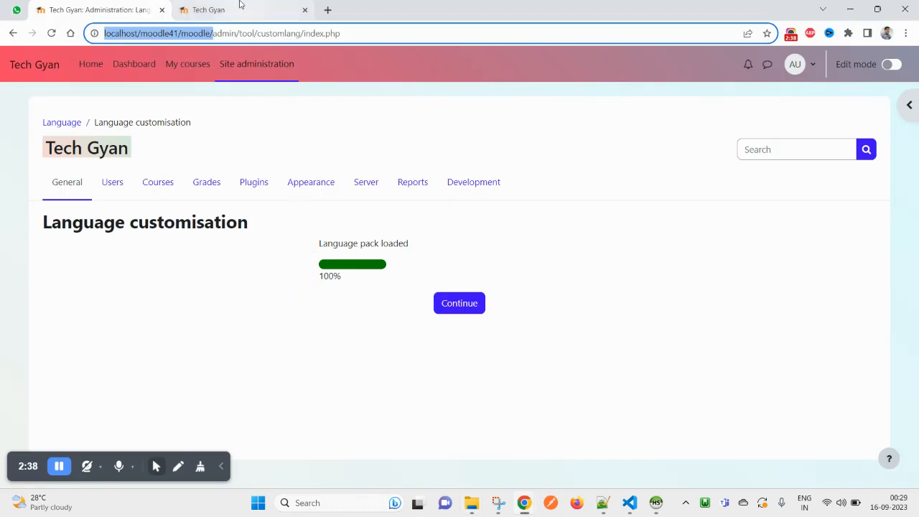
- Open the My courses page in the second Moodle browser tab, then return to the Language customisation tab
click(240, 5)
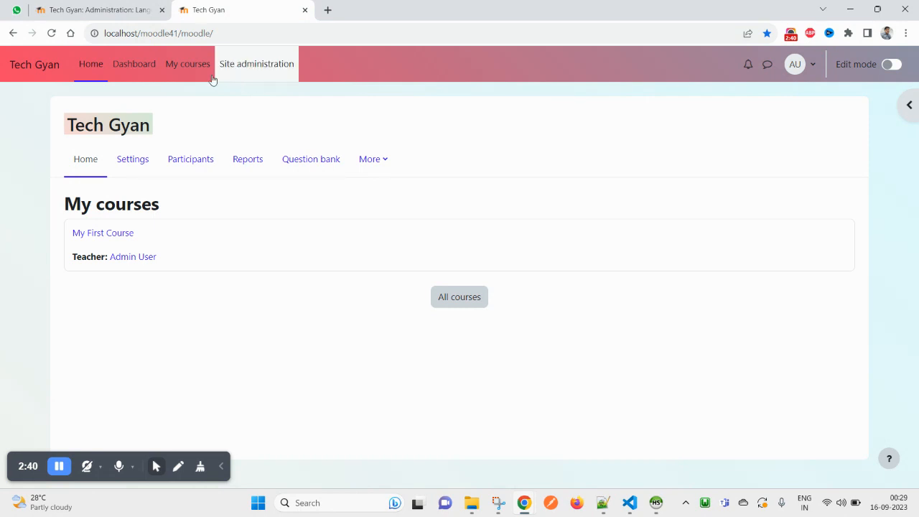
click(175, 75)
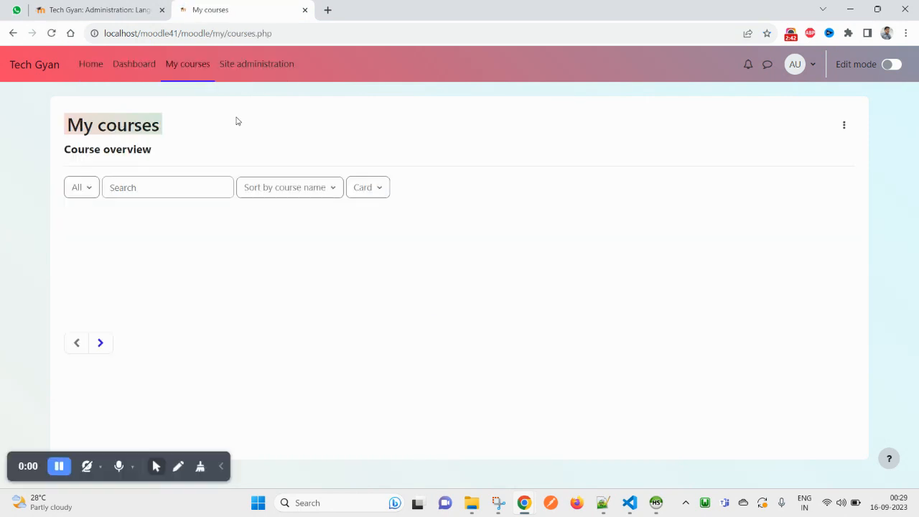
click(136, 10)
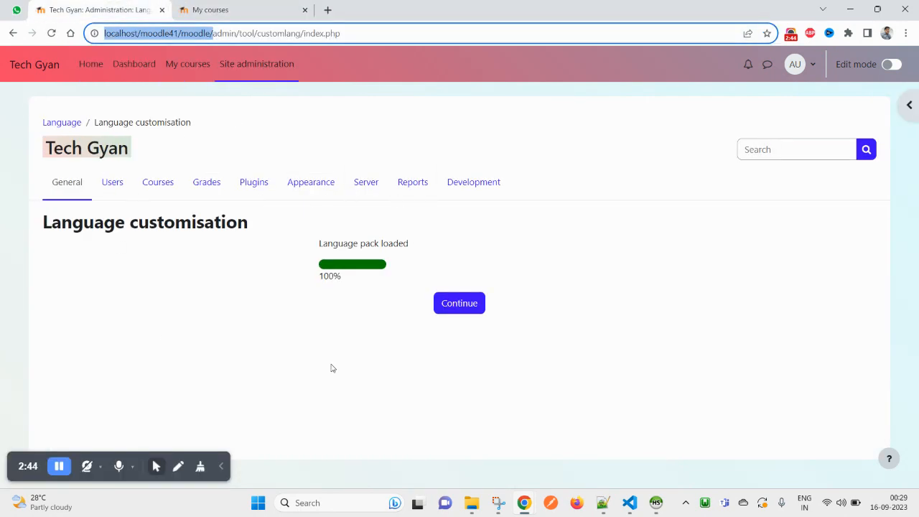
- Continue to the English language pack's string filter page, then open My First Course in the other browser tab
click(466, 310)
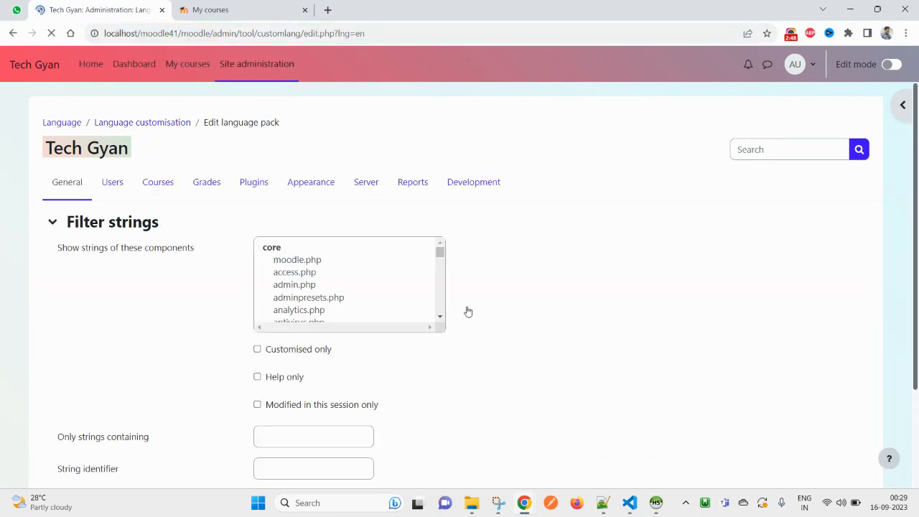
click(313, 4)
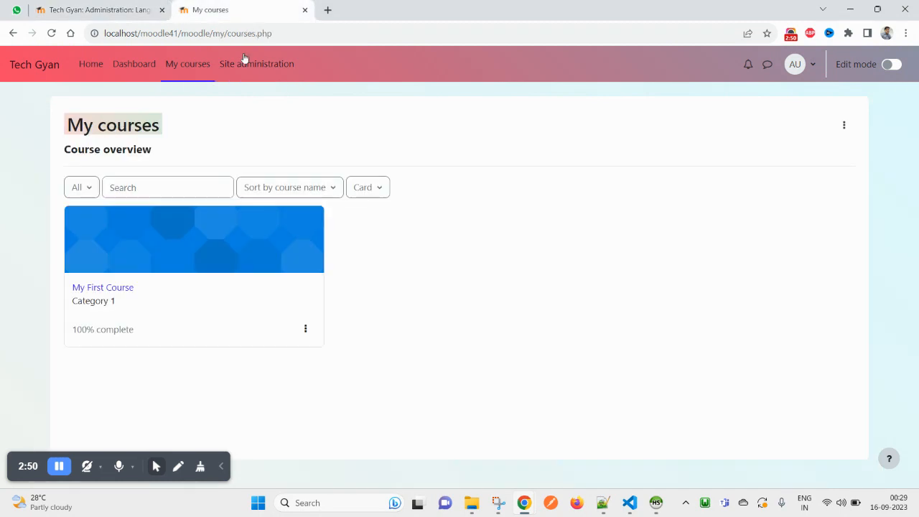
click(123, 290)
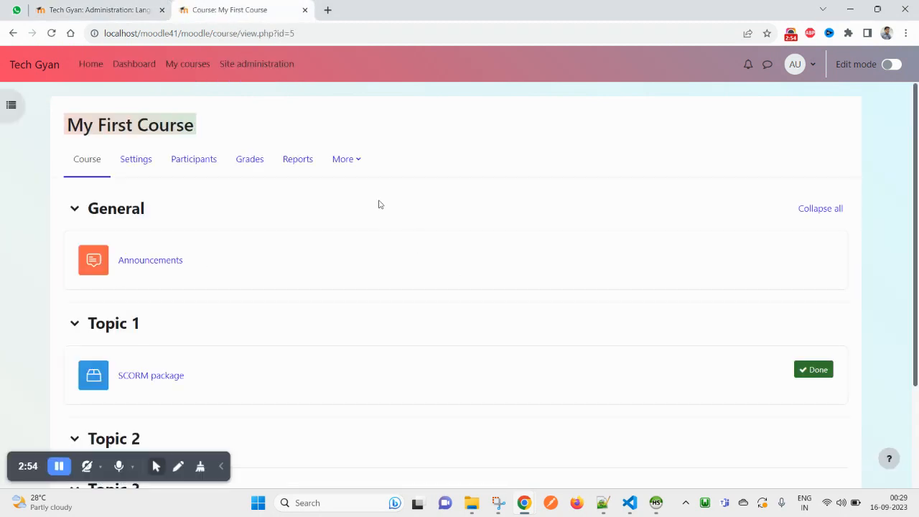
- Show the additional navigation entries of My First Course, including Course reuse
click(351, 167)
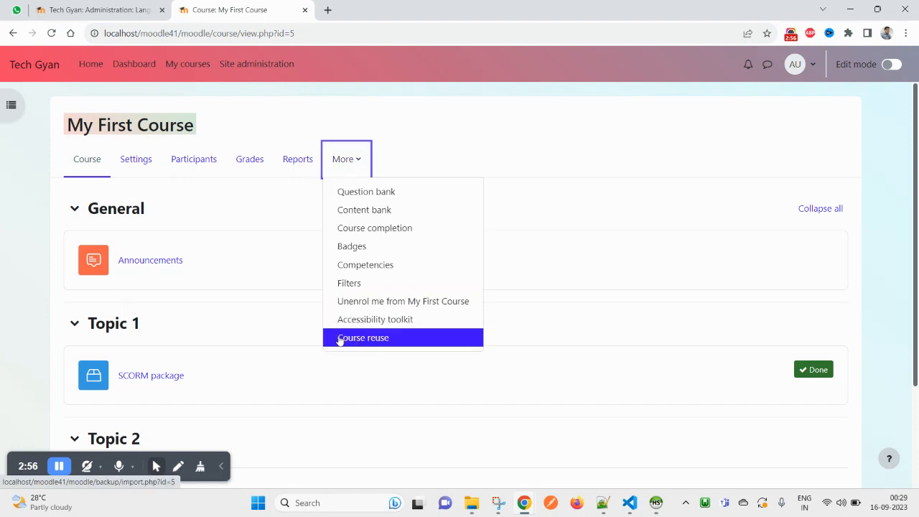
click(352, 160)
click(350, 161)
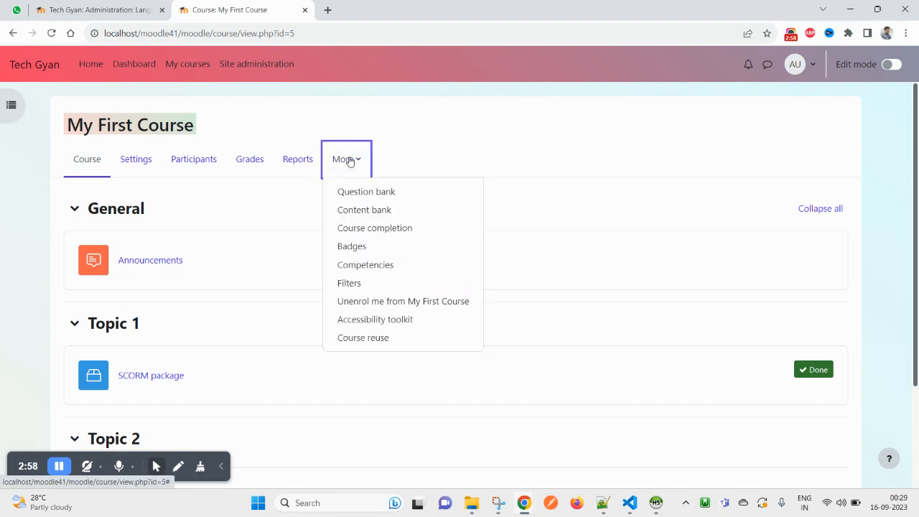
triple_click(91, 117)
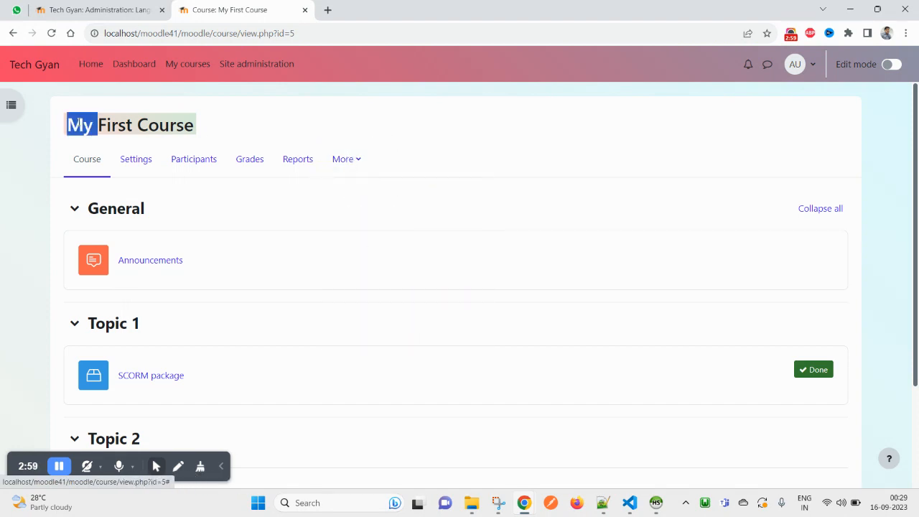
click(266, 121)
click(347, 165)
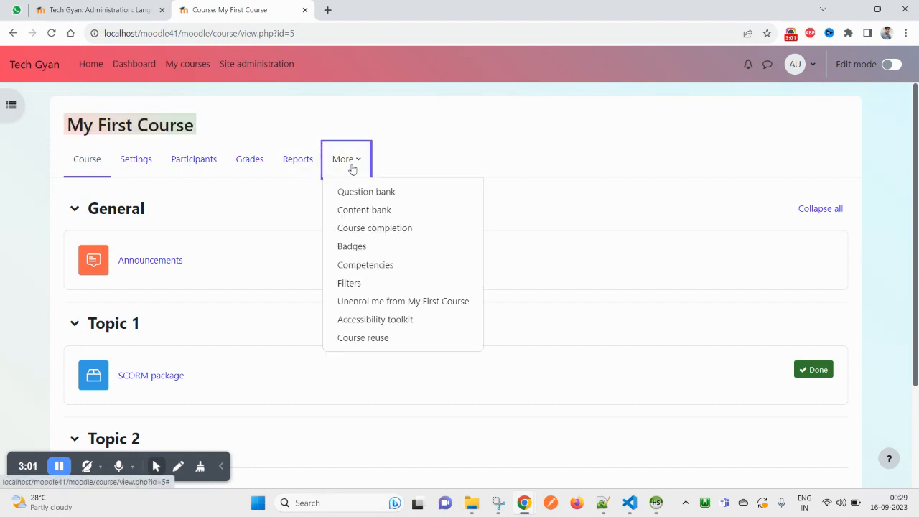
- Inspect the Course reuse entry in the browser's developer tools, shrinking the inspector pane to keep the page in view
right_click(384, 338)
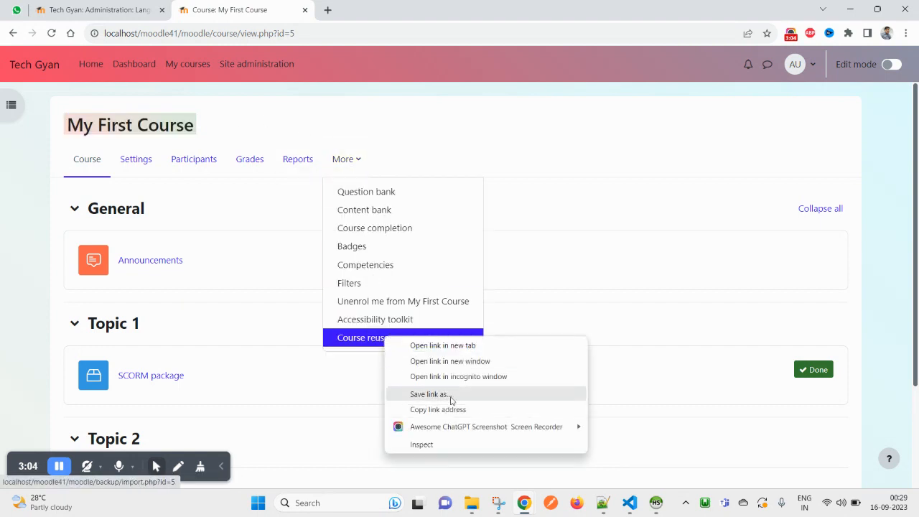
click(422, 449)
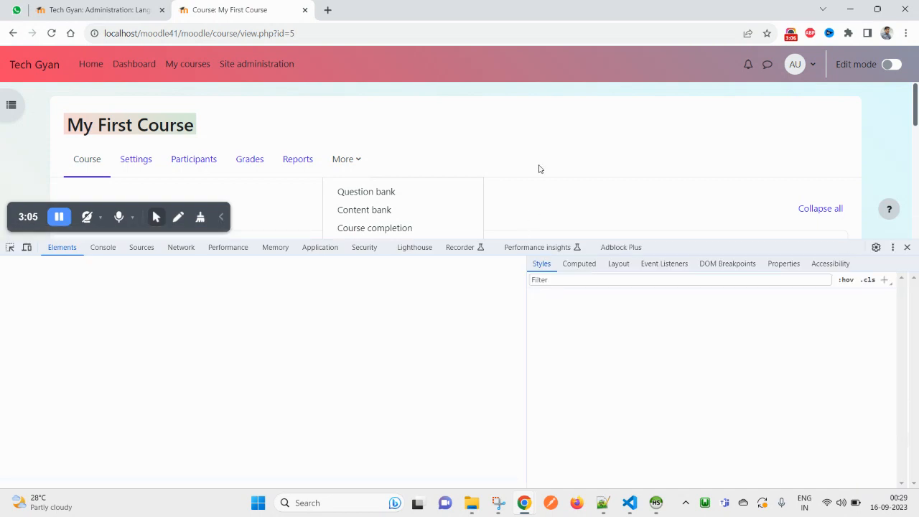
drag(700, 241, 675, 327)
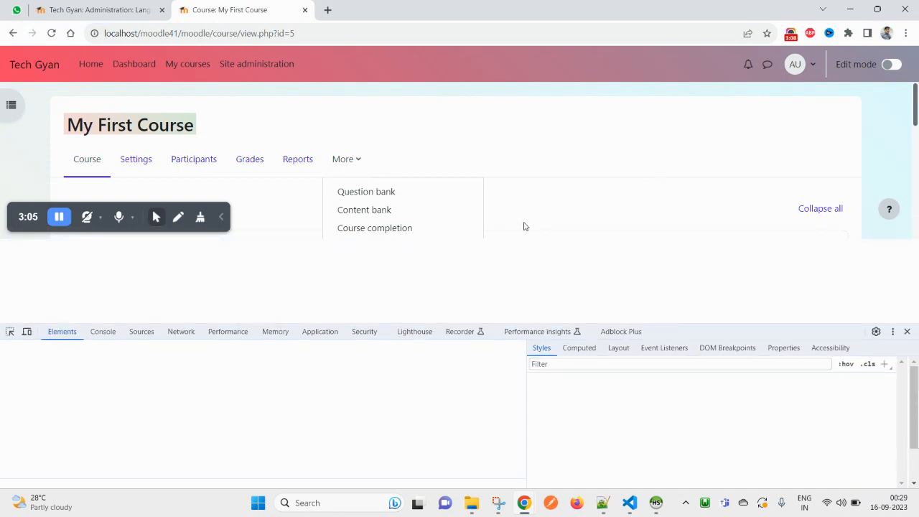
scroll(198, 215, down, 5)
scroll(299, 211, up, 5)
scroll(359, 245, down, 1)
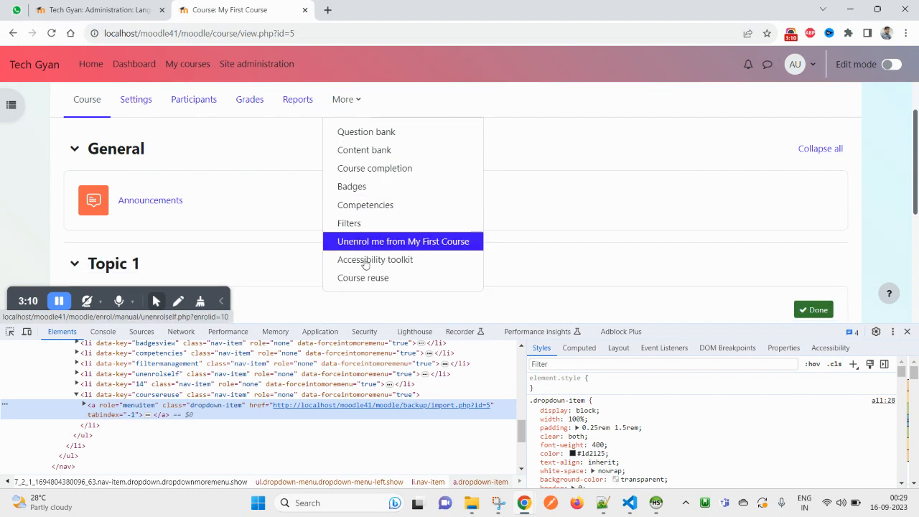
scroll(360, 245, down, 1)
right_click(369, 217)
click(420, 323)
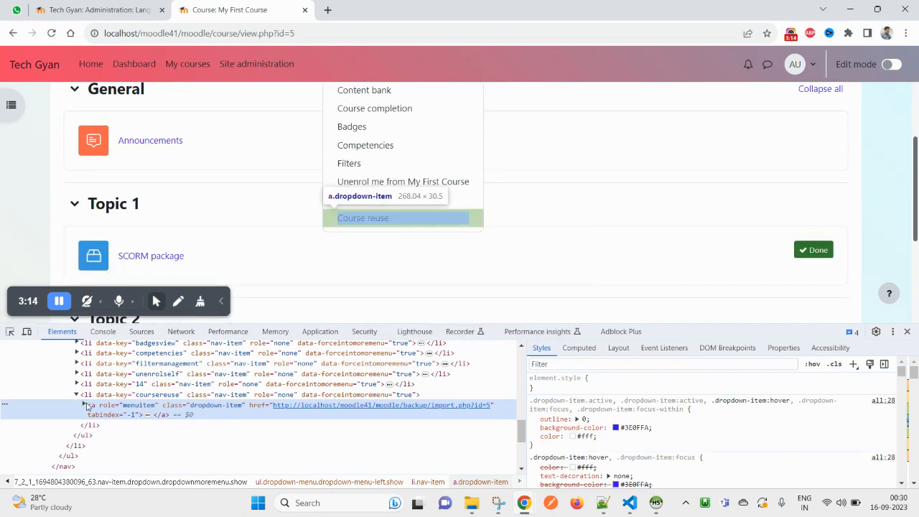
- Expand the inspected Course reuse link element and copy its text "Course reuse"
click(86, 404)
double_click(128, 429)
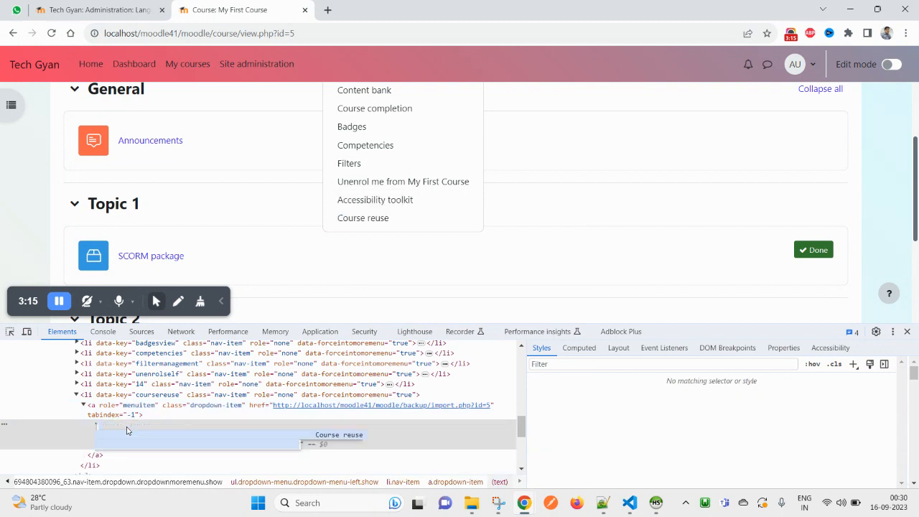
double_click(323, 436)
drag(323, 436, 349, 437)
key(ctrl+c)
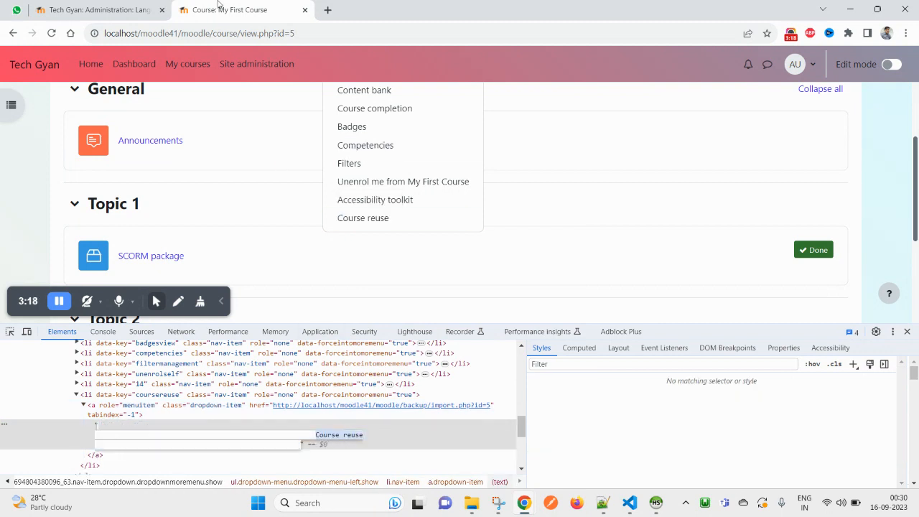
- Return to the Language customisation tab and set the "Only strings containing" filter to "Course reuse"
click(129, 10)
scroll(289, 405, down, 2)
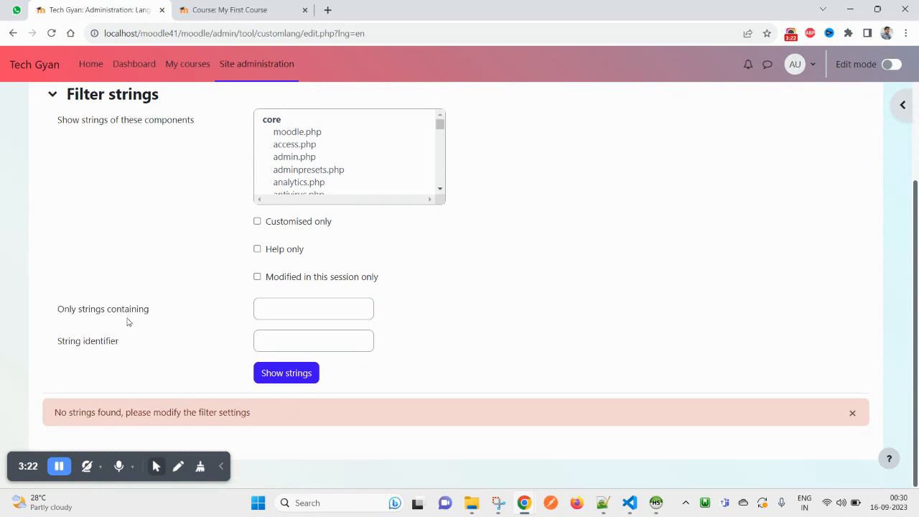
click(320, 310)
key(ctrl+v)
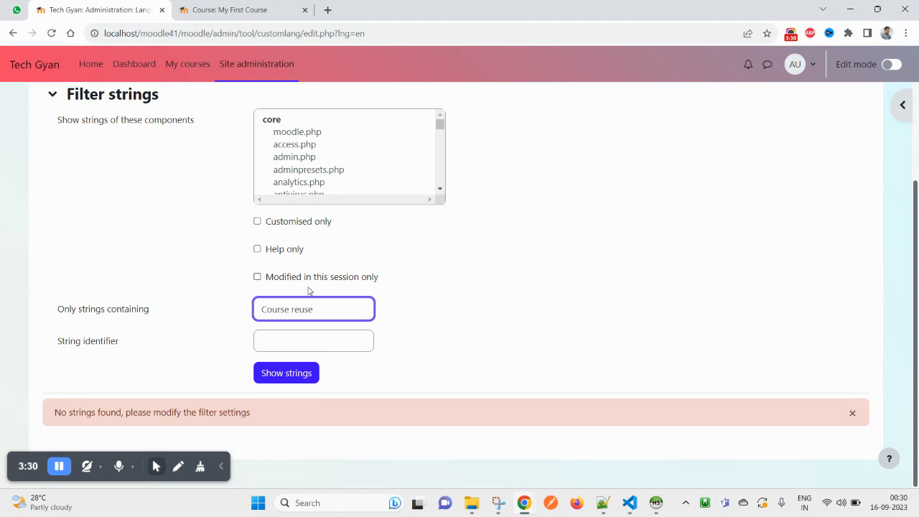
- Select all components in the string filter, from moodle.php through the end of the list
click(305, 136)
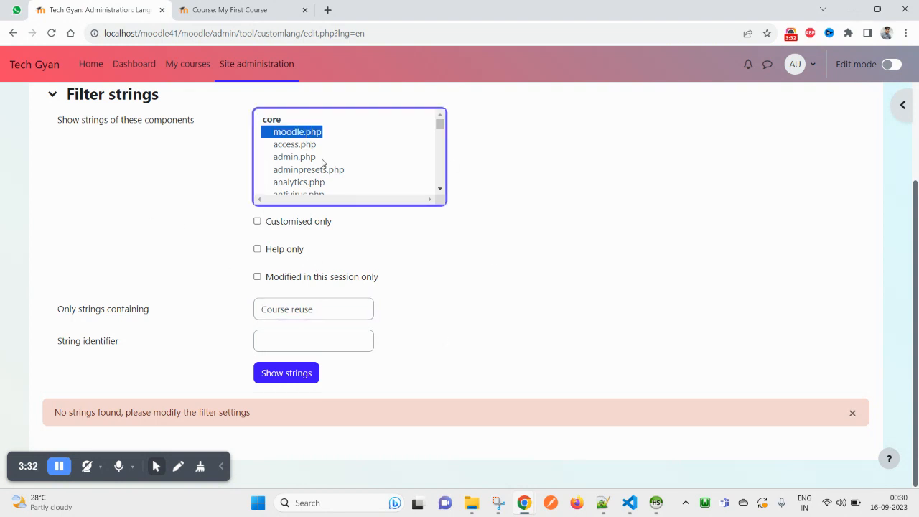
key(shift+End)
scroll(341, 156, up, 10)
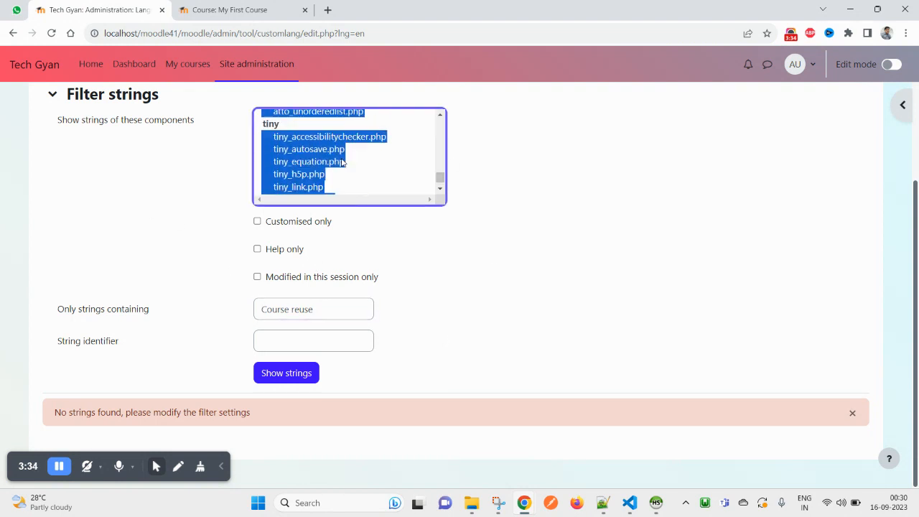
drag(439, 165, 436, 124)
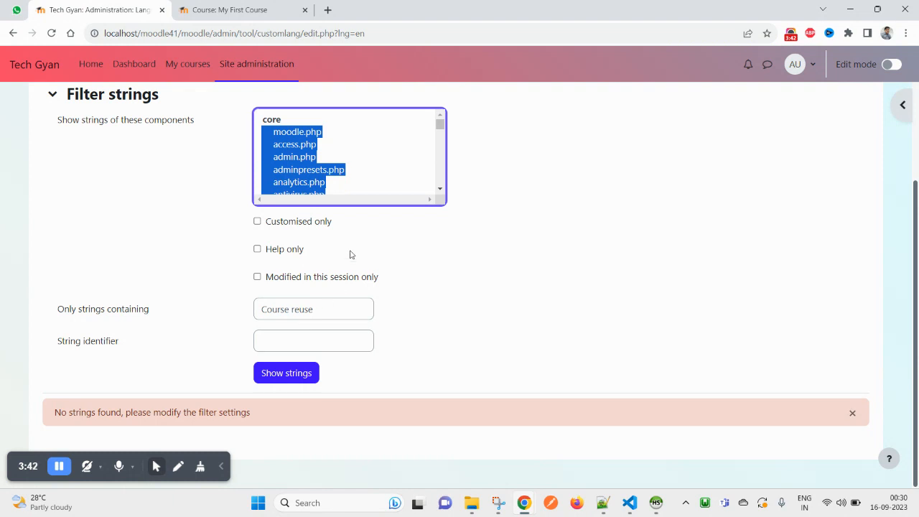
click(472, 163)
click(440, 199)
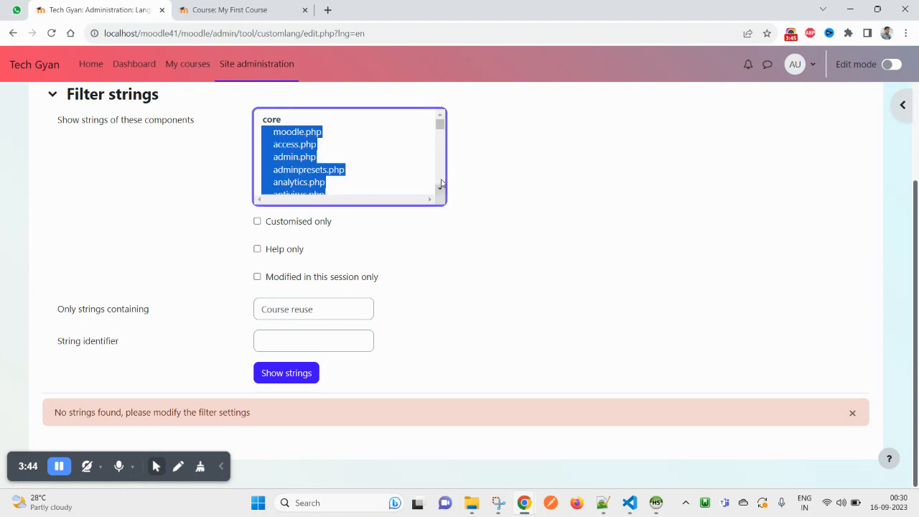
- Clear the component selection and try to show the strings containing "Course reuse" without any component chosen
click(302, 131)
click(291, 156)
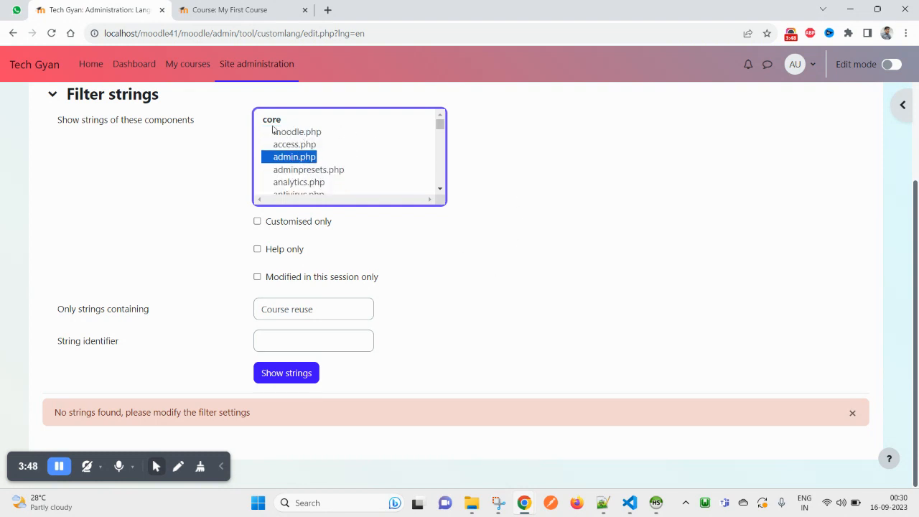
click(303, 132)
ctrl+click(308, 133)
click(578, 209)
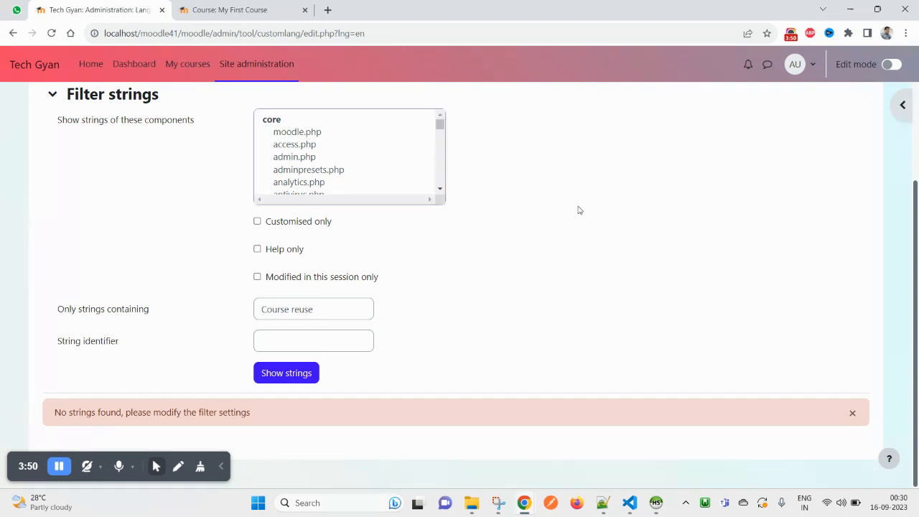
click(273, 380)
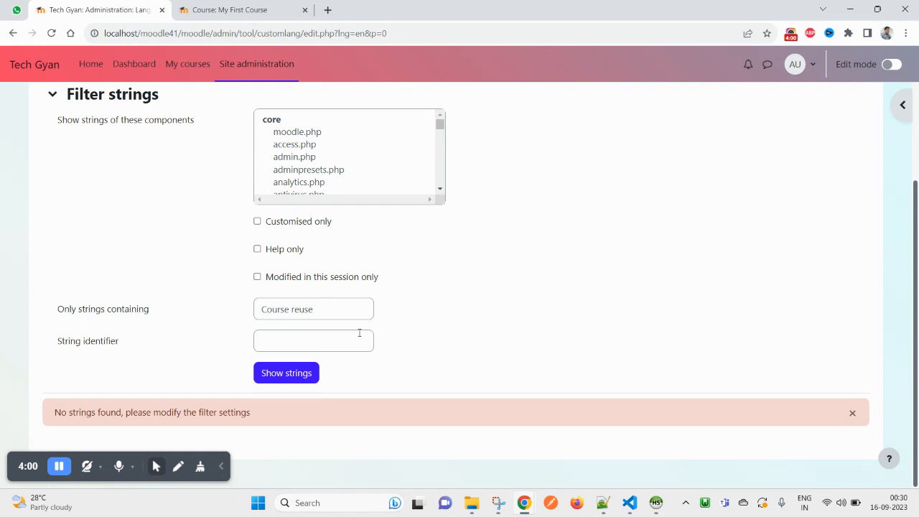
- Switch to File Explorer to check the moodle language file in the en folder, then return to the Language customisation page
mouse_move(471, 499)
click(433, 472)
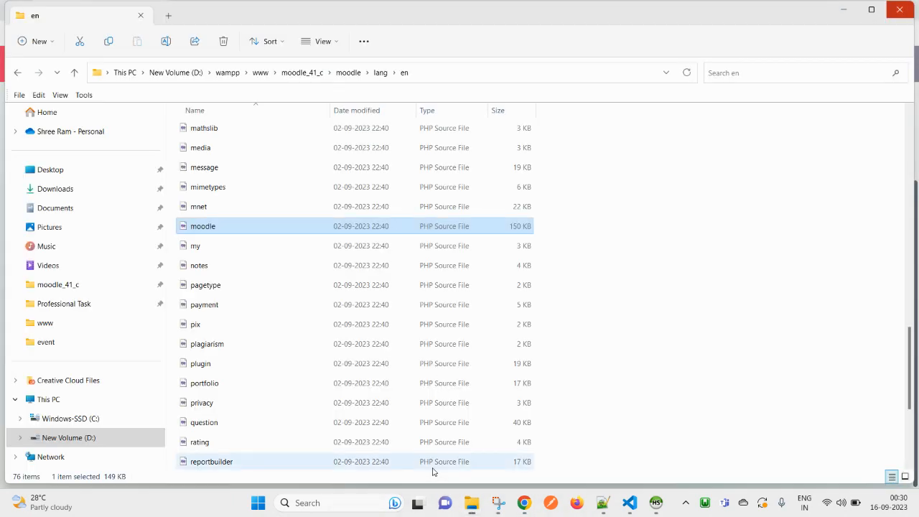
right_click(208, 227)
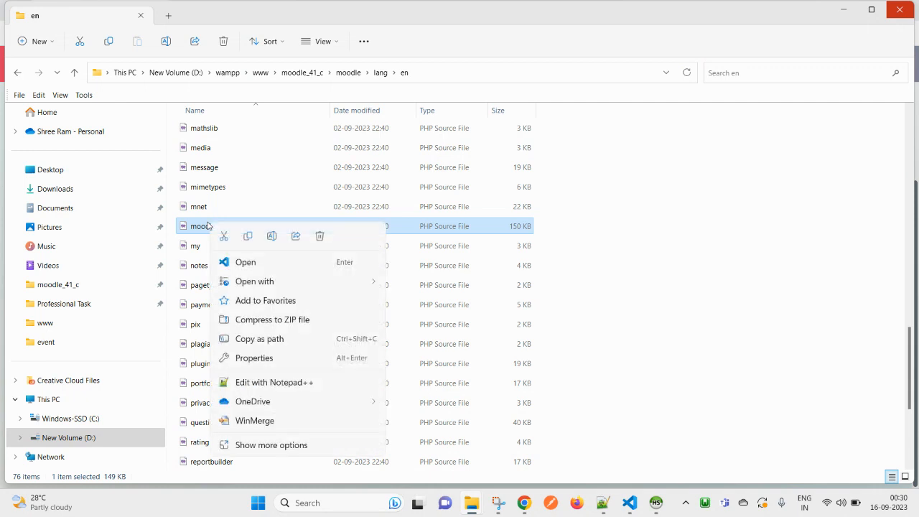
key(alt+Tab)
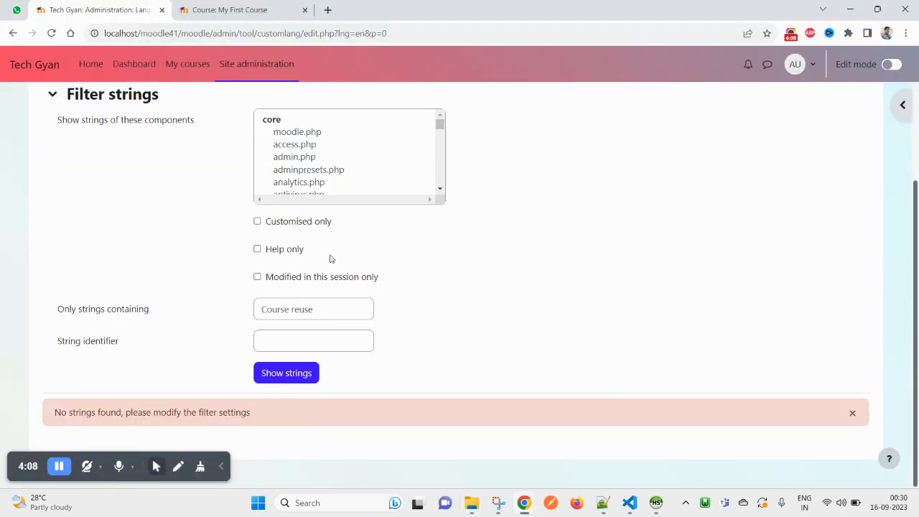
- Select all components in the filter and show their strings containing "Course reuse"
click(304, 135)
key(ctrl+a)
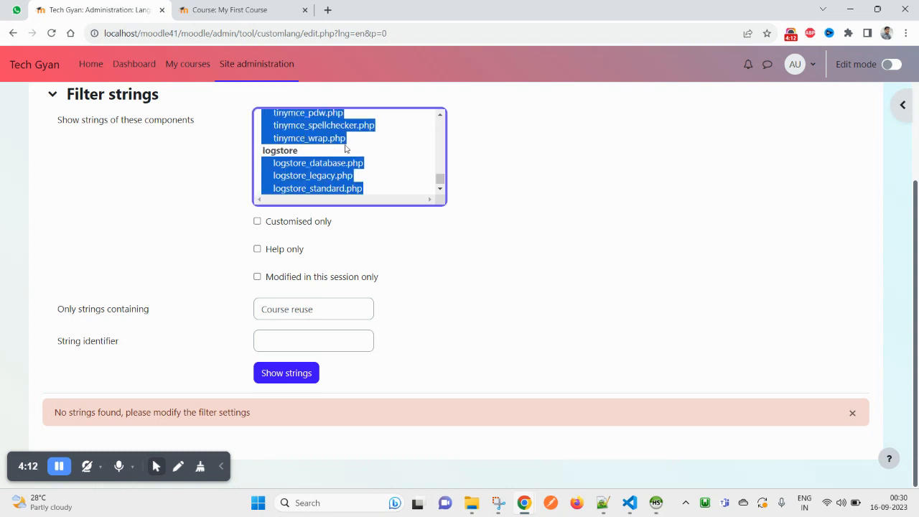
click(285, 379)
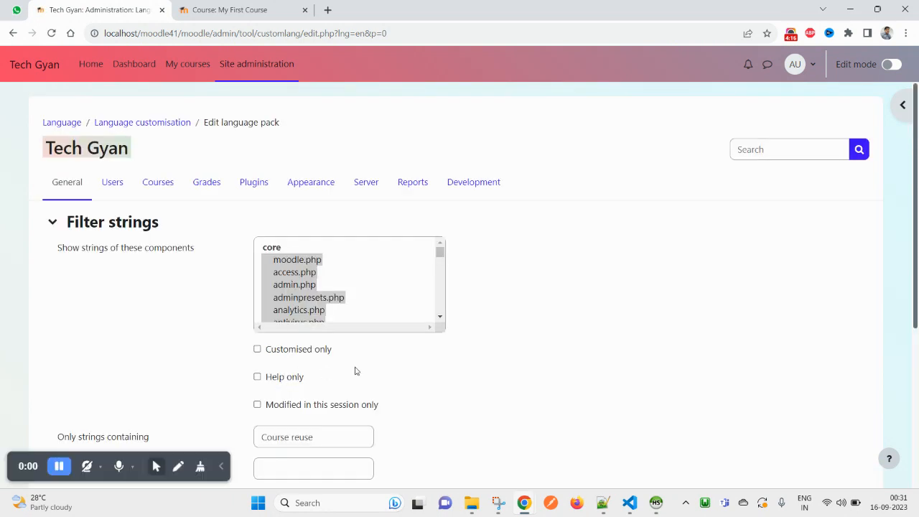
scroll(355, 371, down, 4)
scroll(420, 370, up, 3)
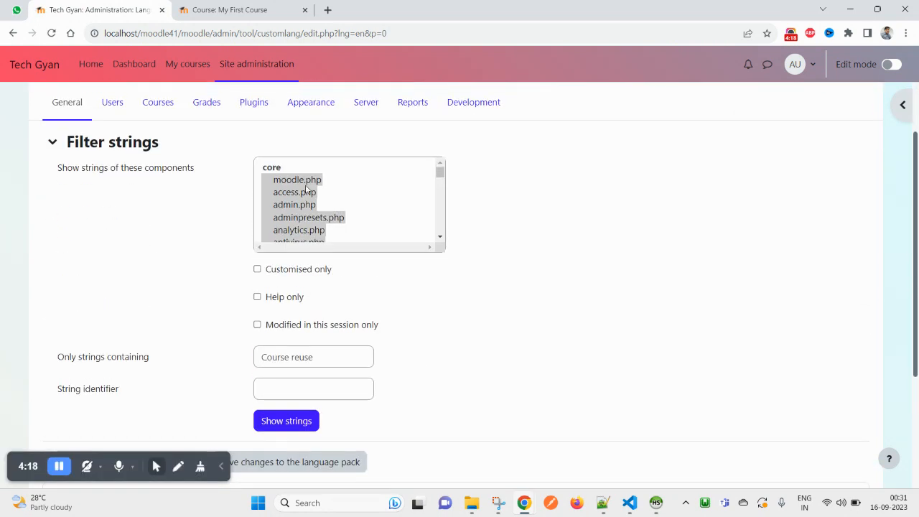
scroll(432, 266, down, 3)
scroll(373, 237, up, 3)
- Reselect every component, starting from moodle.php, and run the "Course reuse" string filter again
click(310, 185)
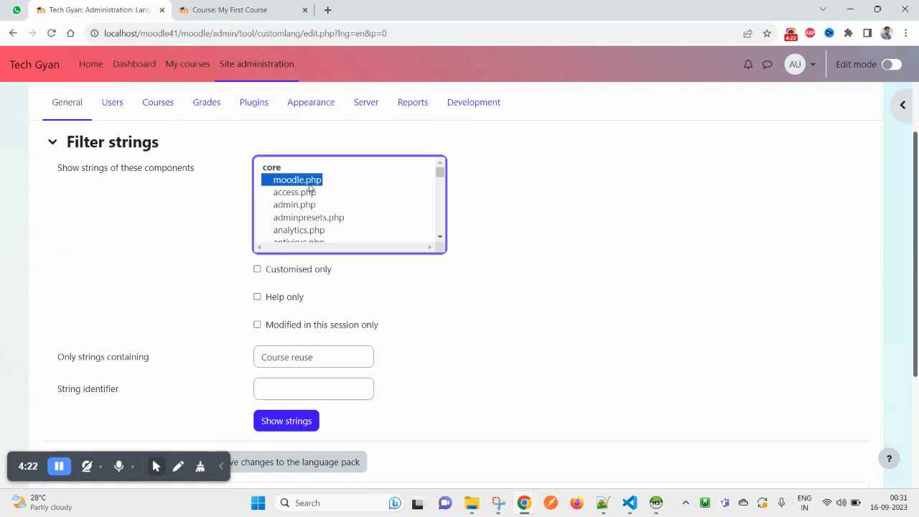
key(ctrl+a)
scroll(324, 237, up, 8)
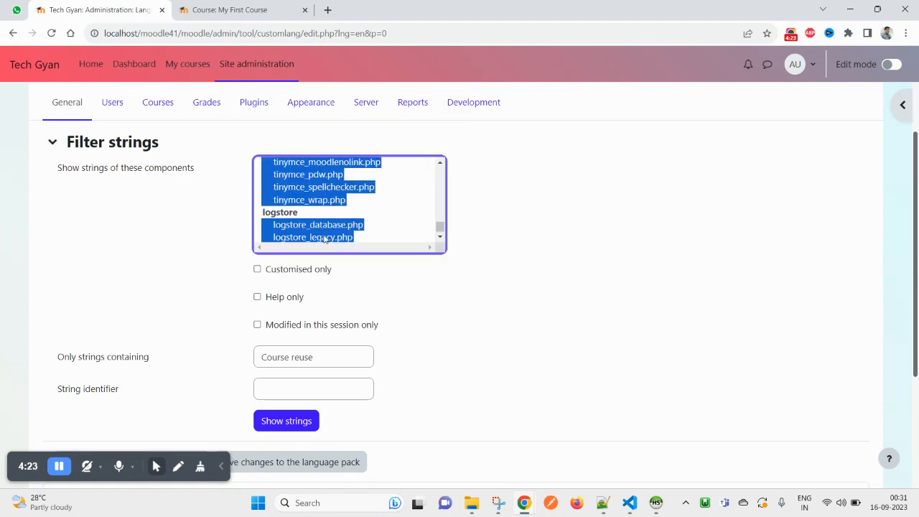
click(283, 421)
scroll(357, 420, down, 2)
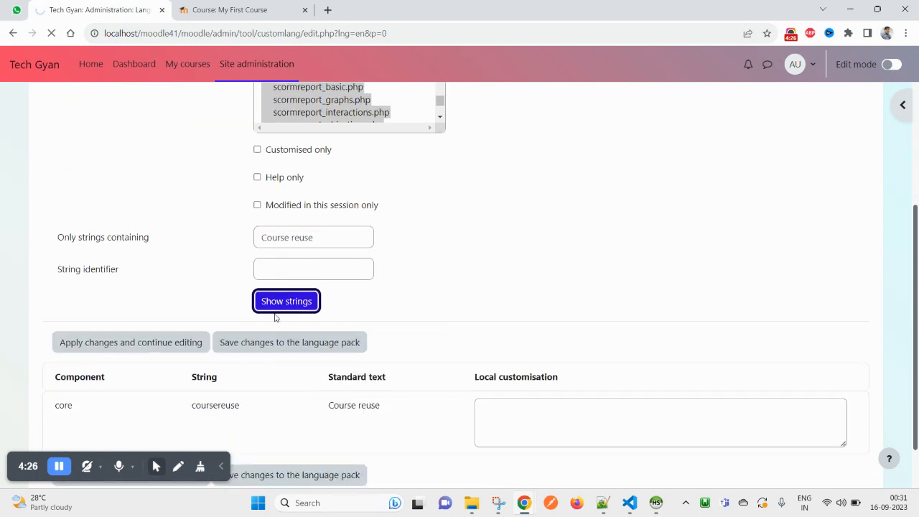
scroll(359, 345, down, 5)
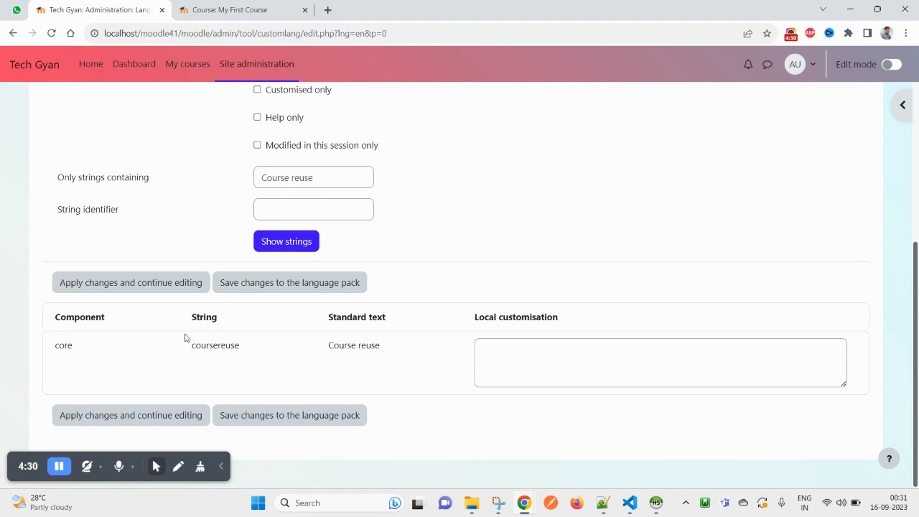
- Highlight the "Course reuse" filter text and the coursereuse string identifier in the results to compare them
click(329, 178)
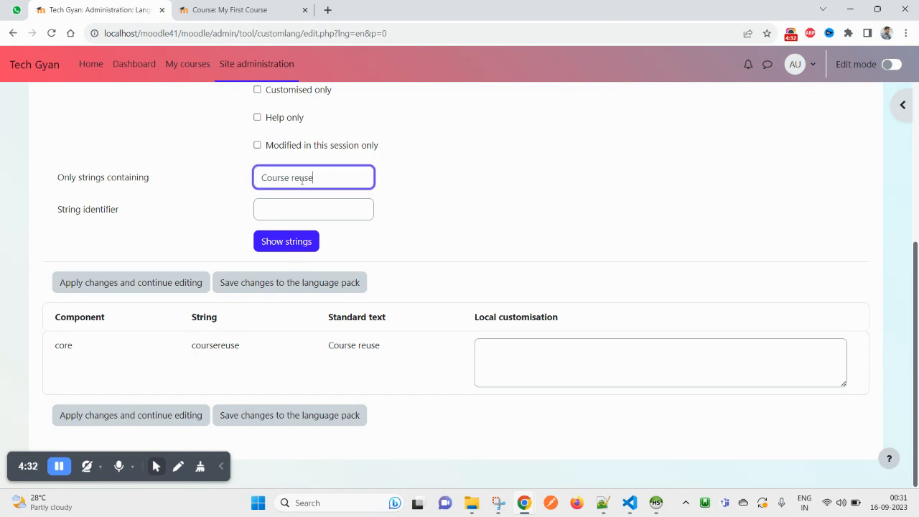
key(ctrl+a)
double_click(206, 346)
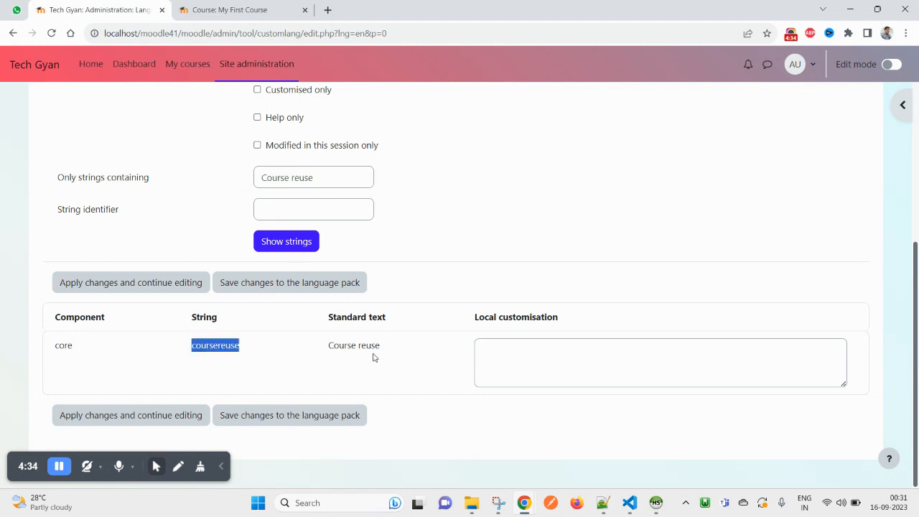
- Examine the core component and the "Course reuse" standard text in the coursereuse result row
click(61, 343)
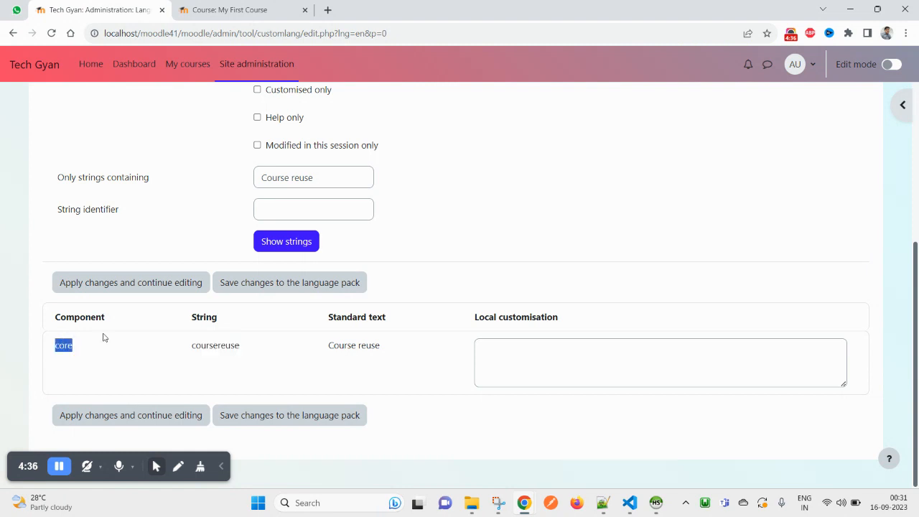
triple_click(370, 318)
drag(330, 352, 375, 350)
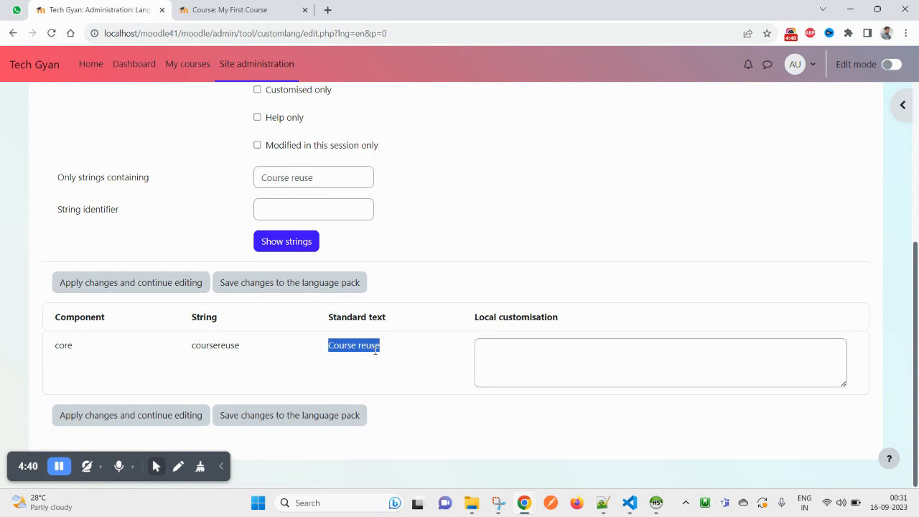
click(390, 353)
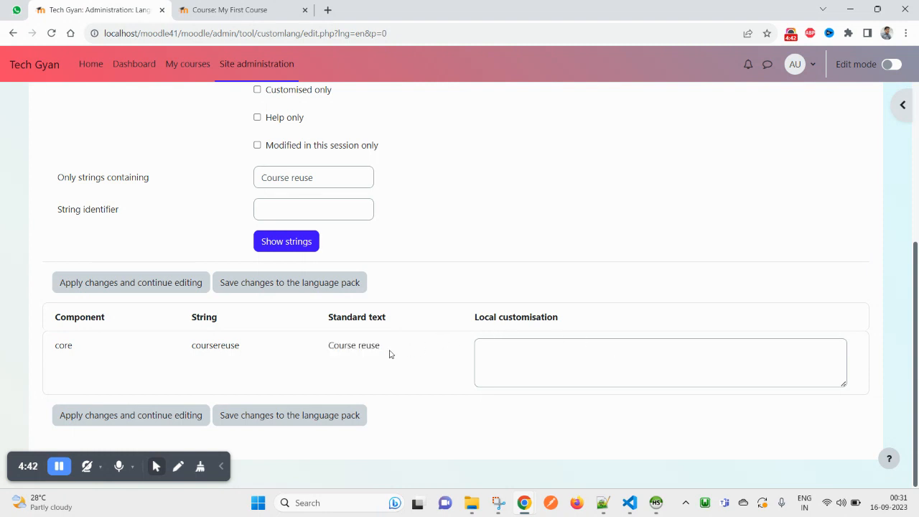
- Copy the standard text "Course reuse" into the coursereuse string's local customisation and change it to "Program reuse"
triple_click(368, 346)
key(ctrl+c)
click(538, 360)
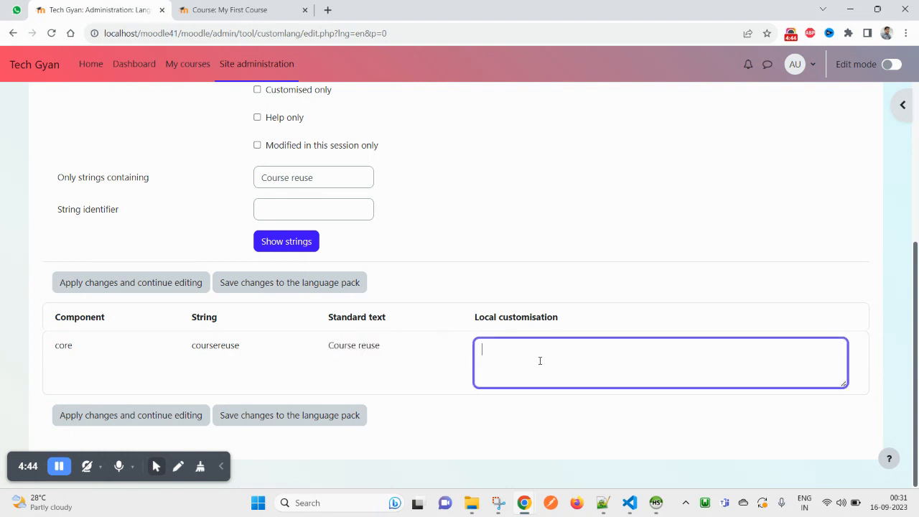
key(ctrl+v)
double_click(500, 351)
double_click(524, 350)
double_click(486, 352)
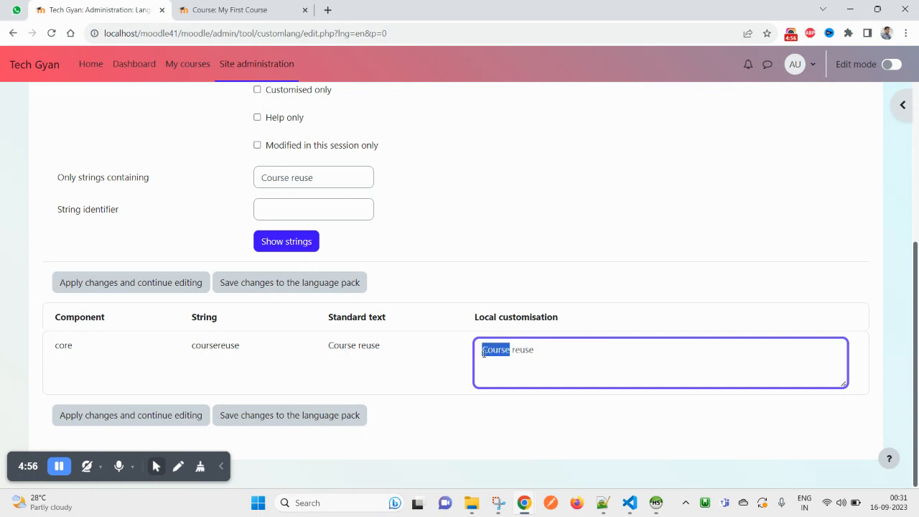
text(Program)
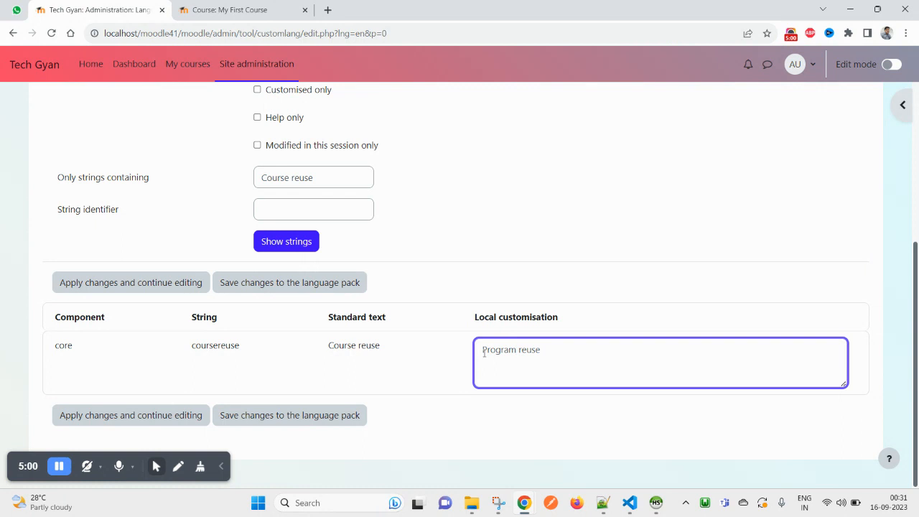
- Change the coursereuse local customisation to "Assessment reuse" and apply the changes while continuing to edit
key(shift+Left)
key(shift+Left)
key(shift+Left)
key(shift+Left)
key(shift+Left)
key(shift+Left)
key(shift+Left)
text(Assessment)
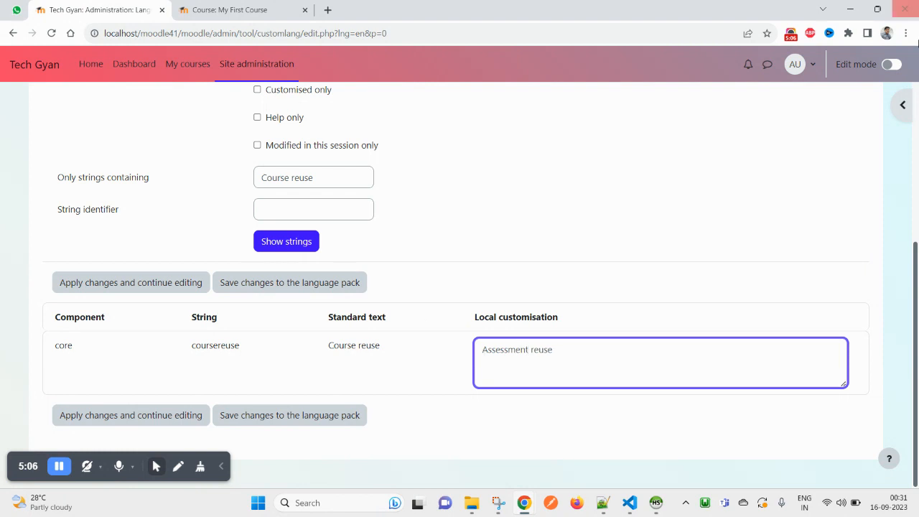
drag(569, 358, 465, 348)
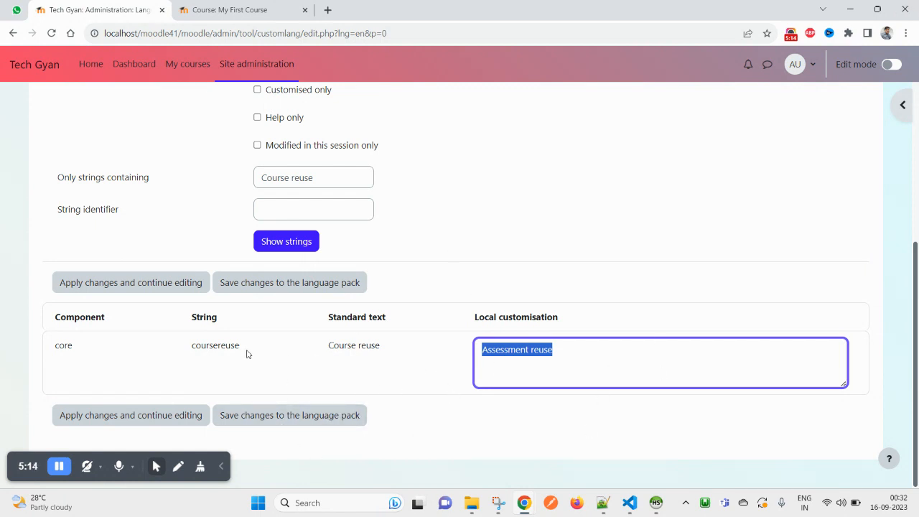
click(119, 420)
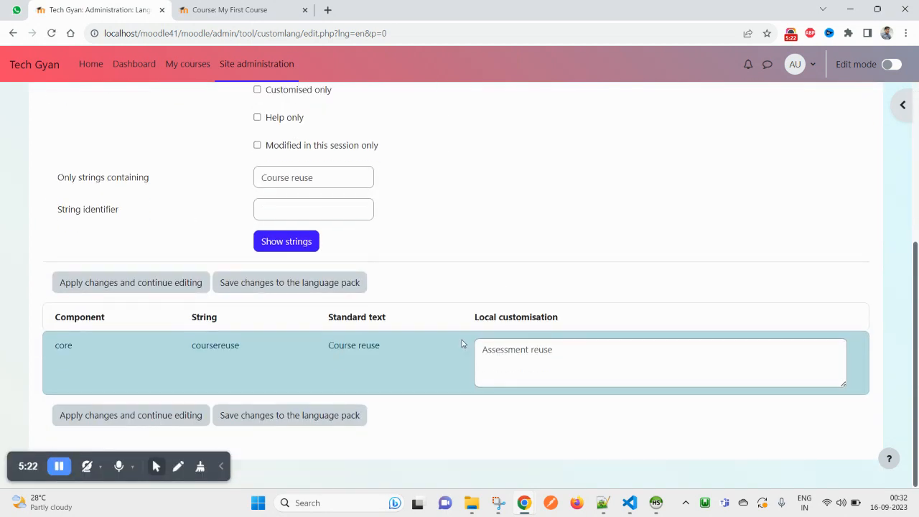
- Review the filter settings and the coursereuse row's component, standard text and local customisation
scroll(344, 239, up, 3)
scroll(276, 341, down, 3)
scroll(320, 277, up, 1)
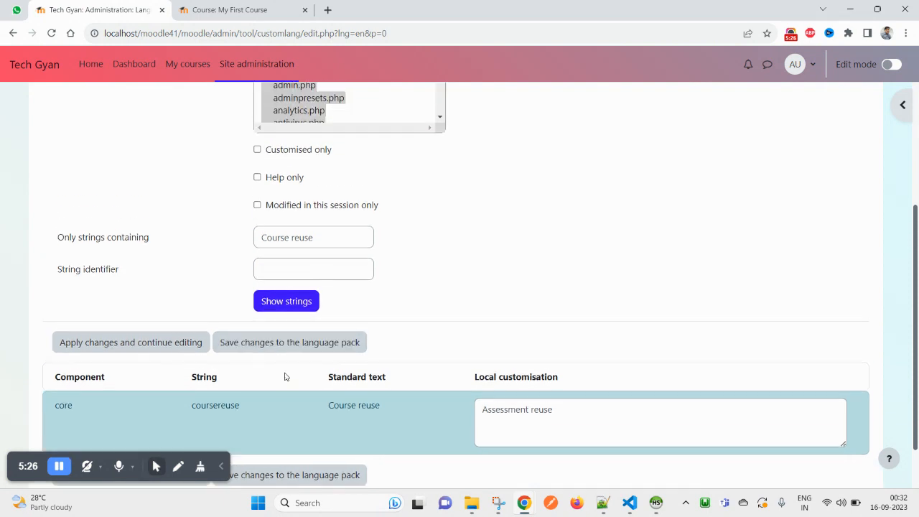
scroll(285, 377, down, 1)
drag(53, 345, 352, 345)
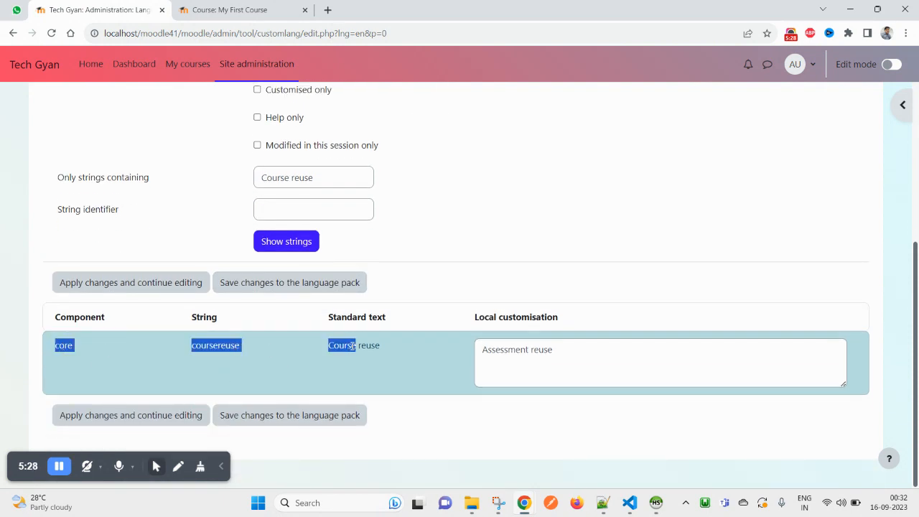
click(523, 316)
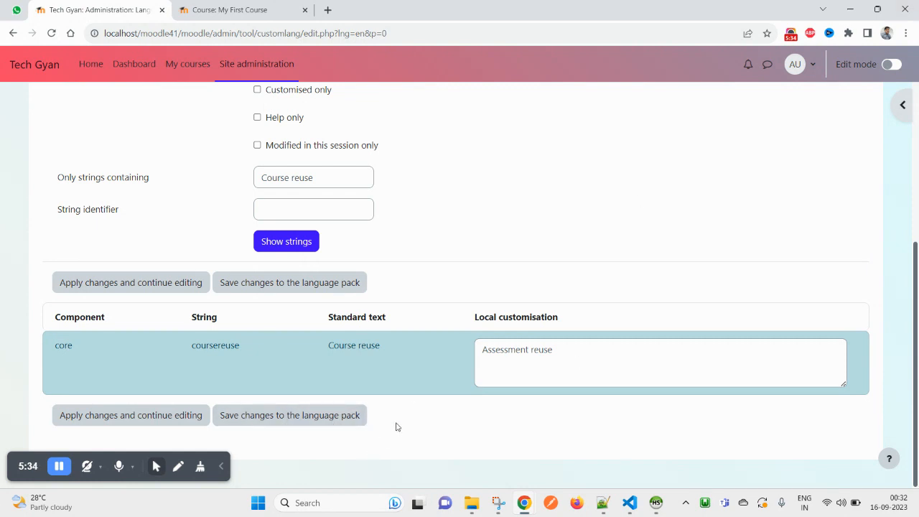
drag(239, 402, 260, 364)
click(327, 441)
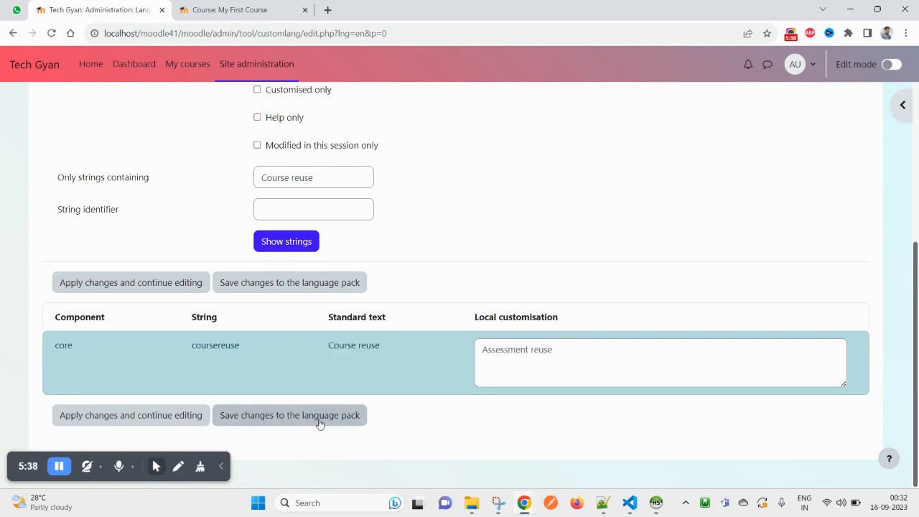
drag(585, 354, 472, 350)
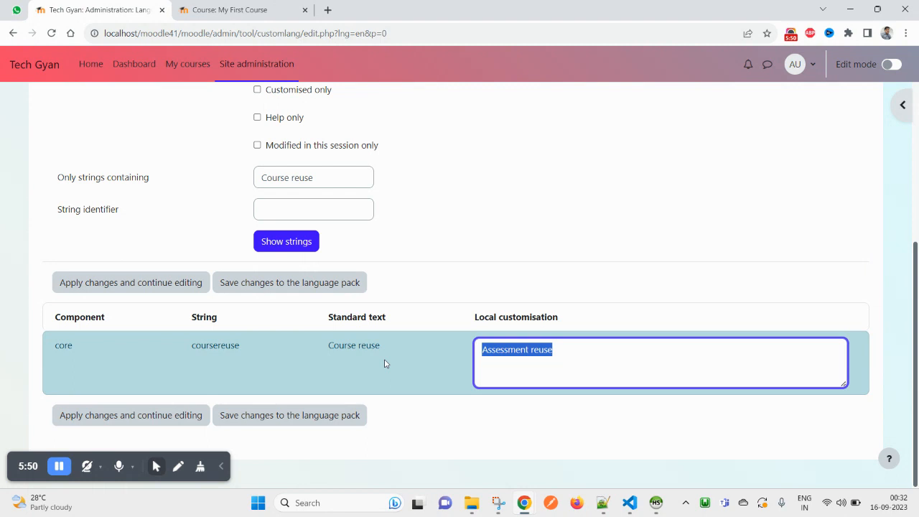
scroll(385, 336, up, 4)
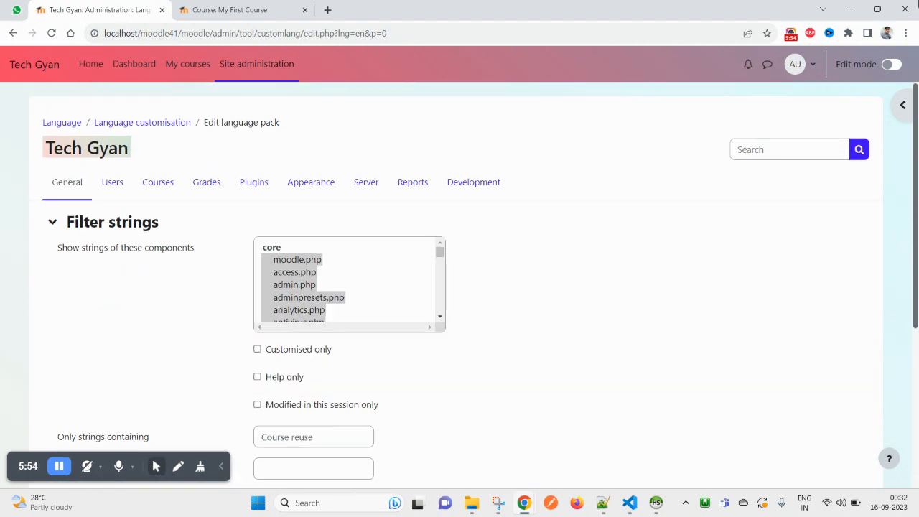
scroll(226, 255, down, 4)
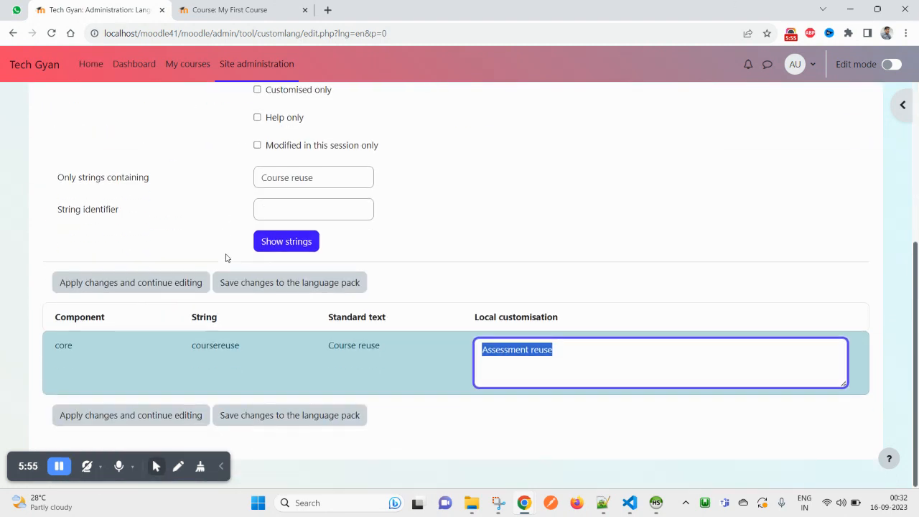
- Save the changes to the English language pack, reading the confirmation question and continuing with the save
click(276, 422)
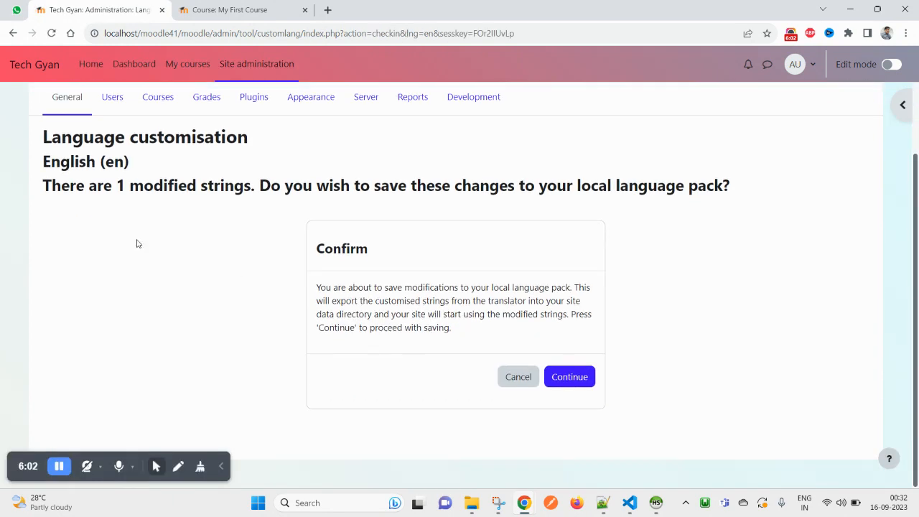
double_click(67, 185)
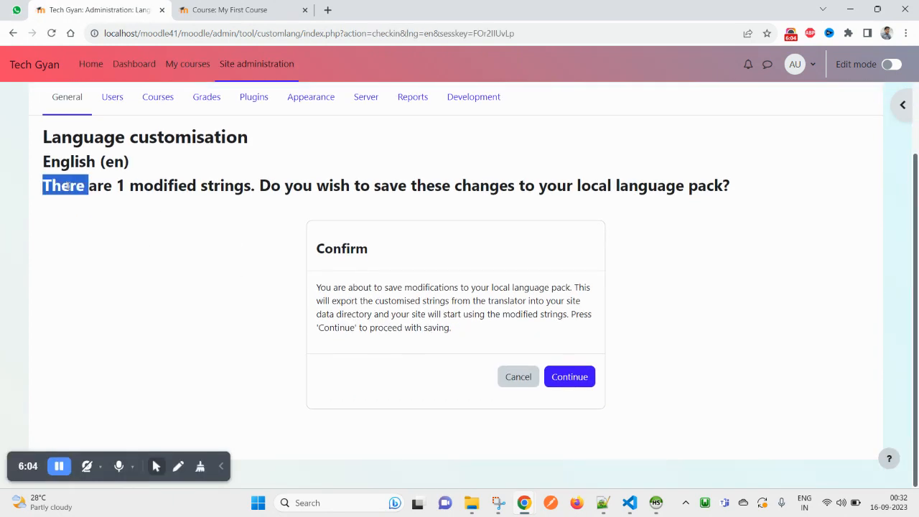
double_click(228, 185)
drag(259, 186, 715, 190)
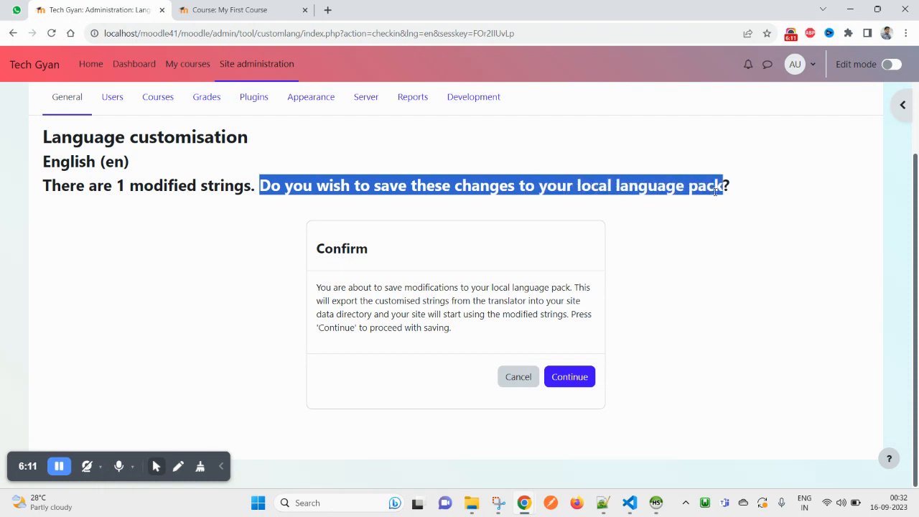
double_click(326, 286)
click(352, 252)
double_click(352, 251)
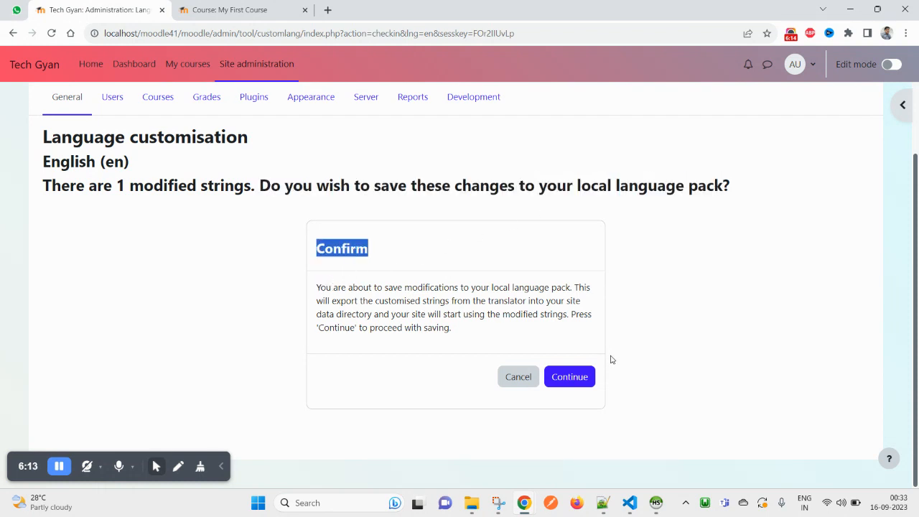
click(564, 381)
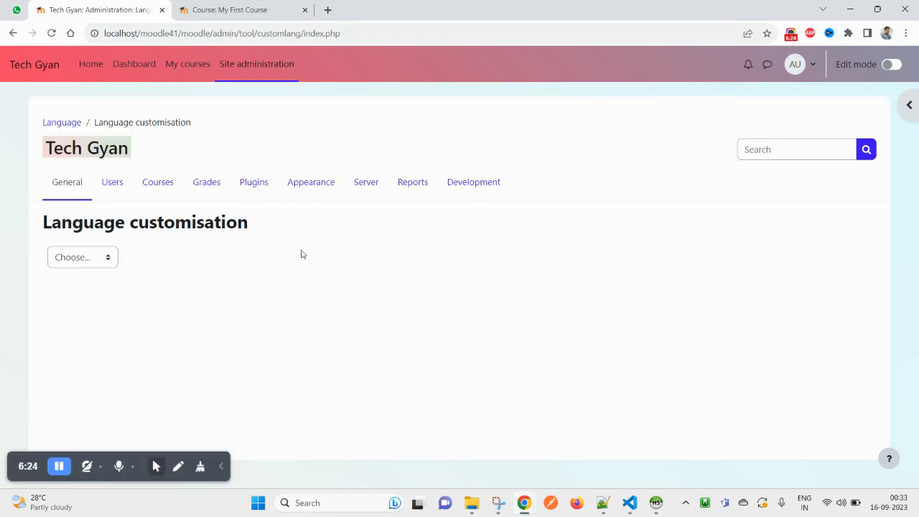
- Reload the My First Course page with the developer tools closed and check the renamed reuse entry among its additional course options
click(242, 9)
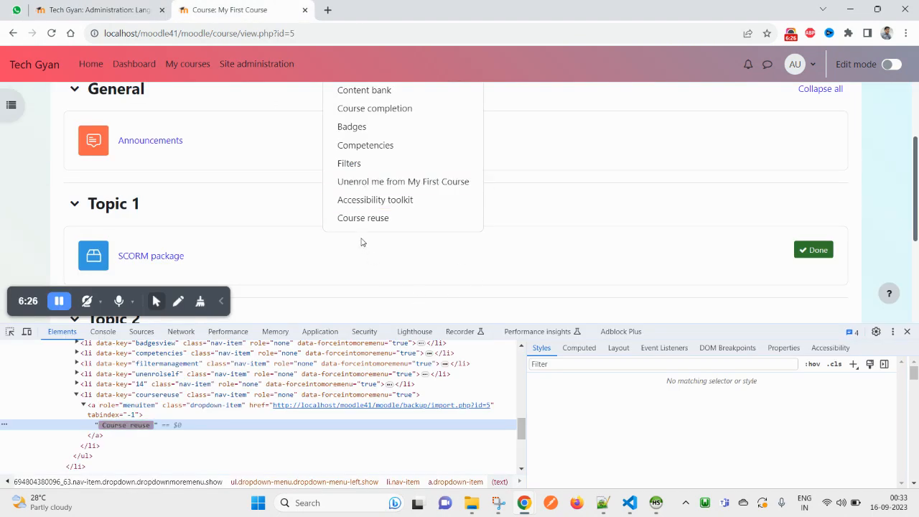
click(906, 331)
scroll(431, 201, up, 2)
right_click(459, 137)
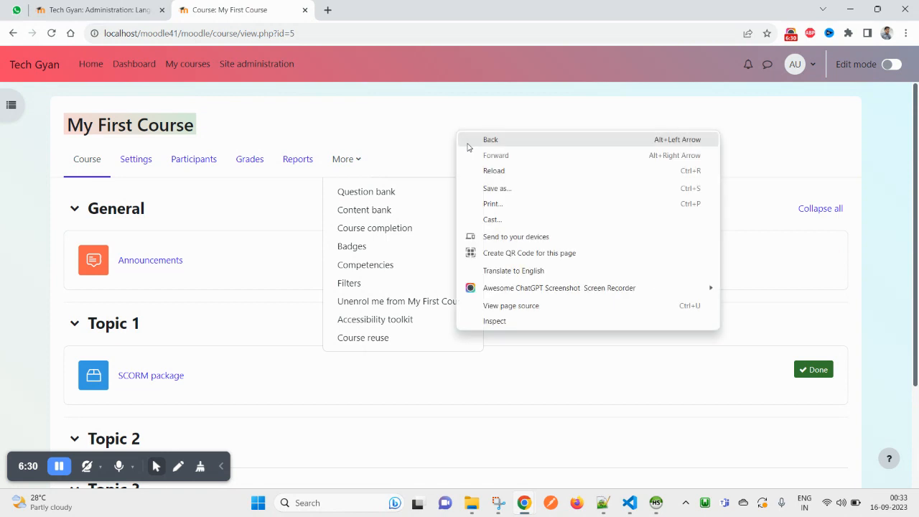
click(492, 171)
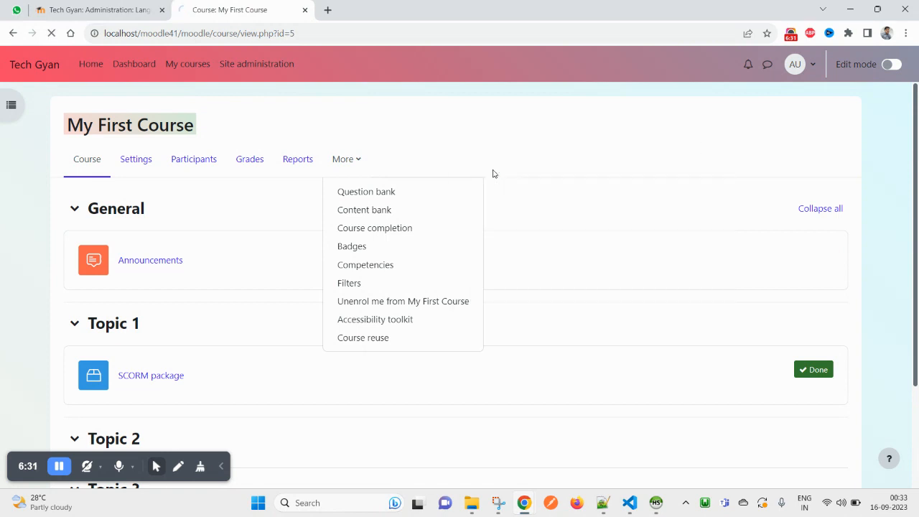
click(340, 172)
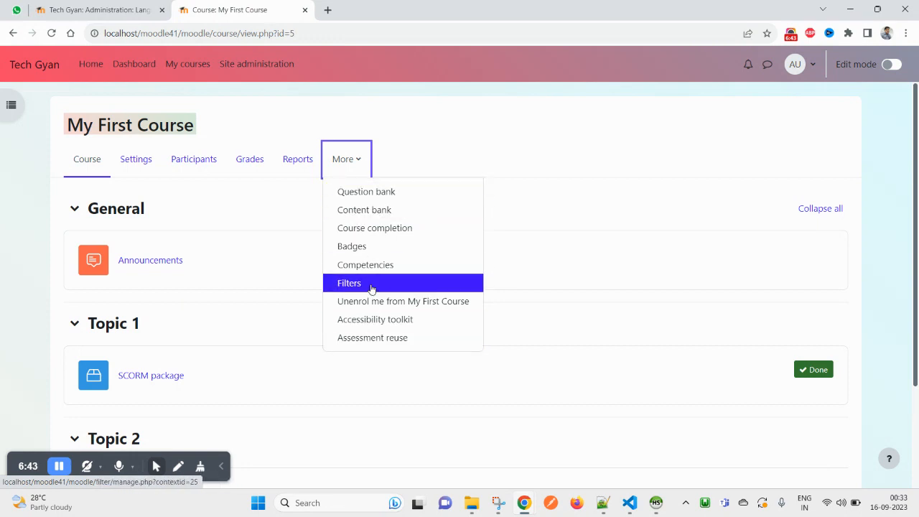
- Inspect the "Content bank" entry of the course navigation and examine its text in the page's HTML
right_click(363, 215)
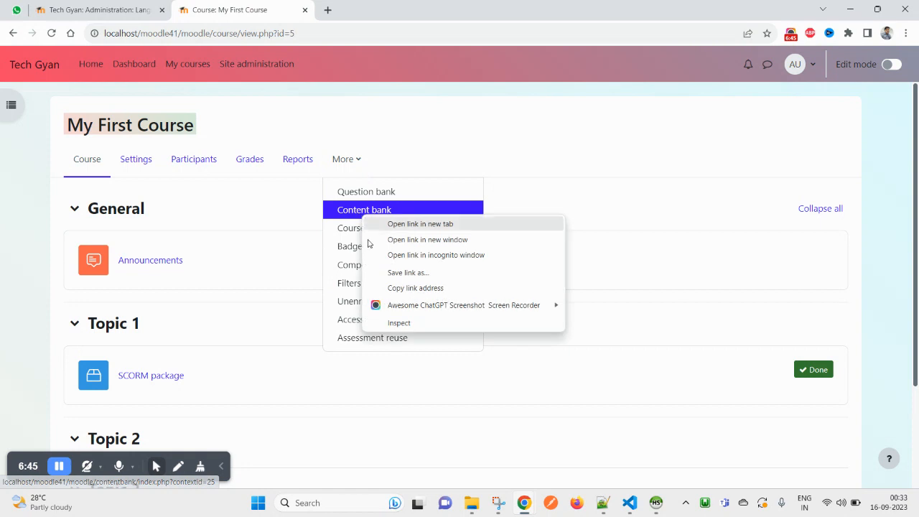
click(396, 327)
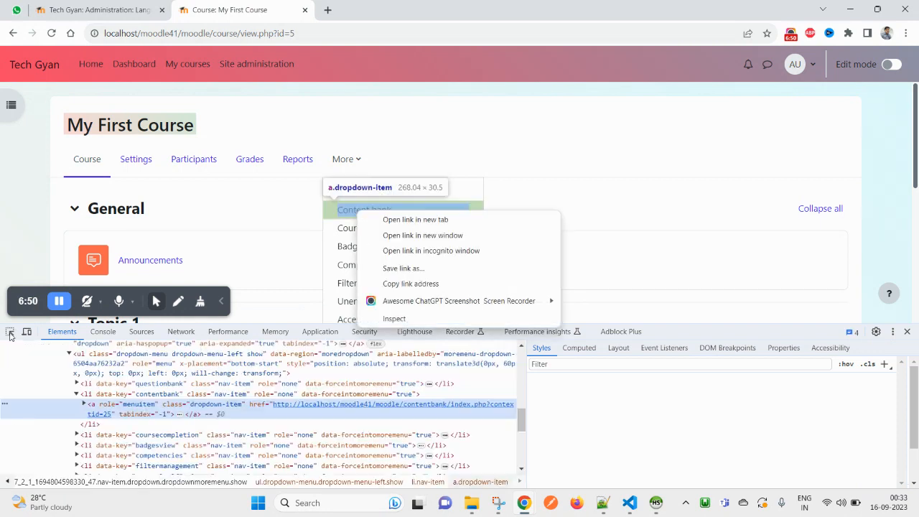
click(84, 406)
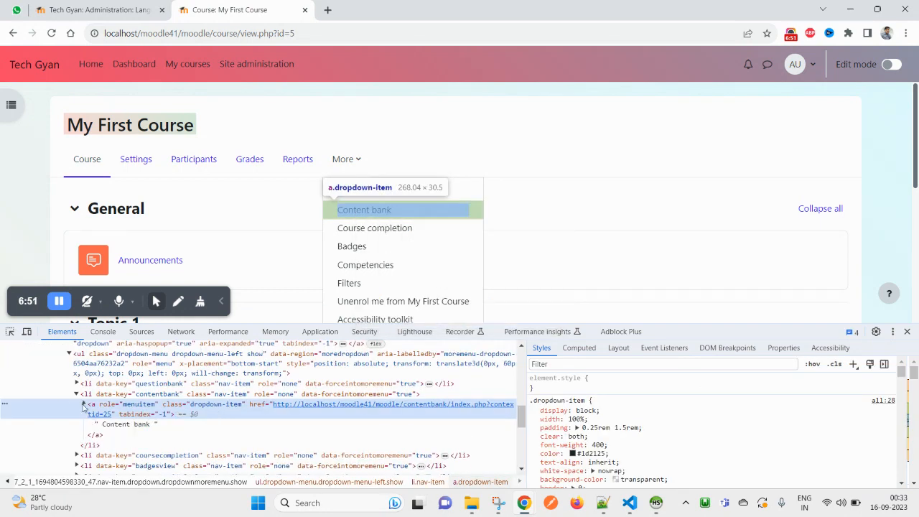
click(128, 426)
double_click(128, 426)
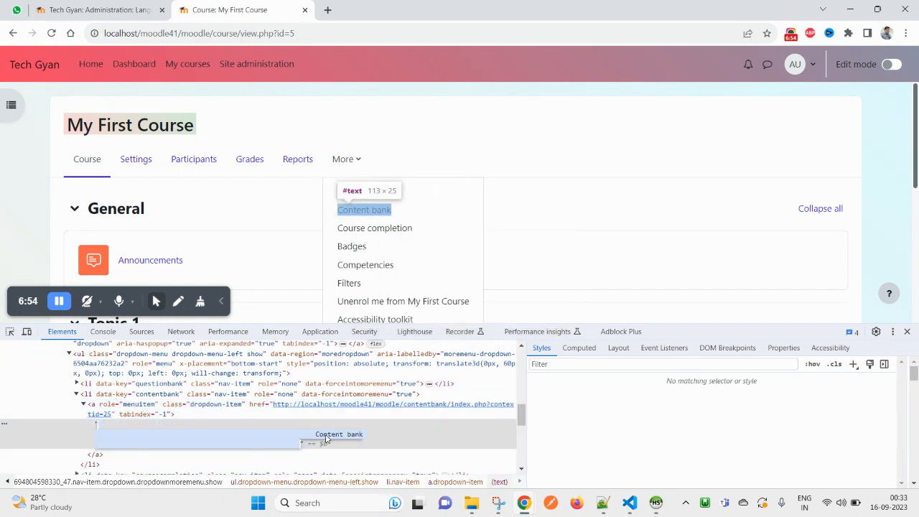
double_click(337, 438)
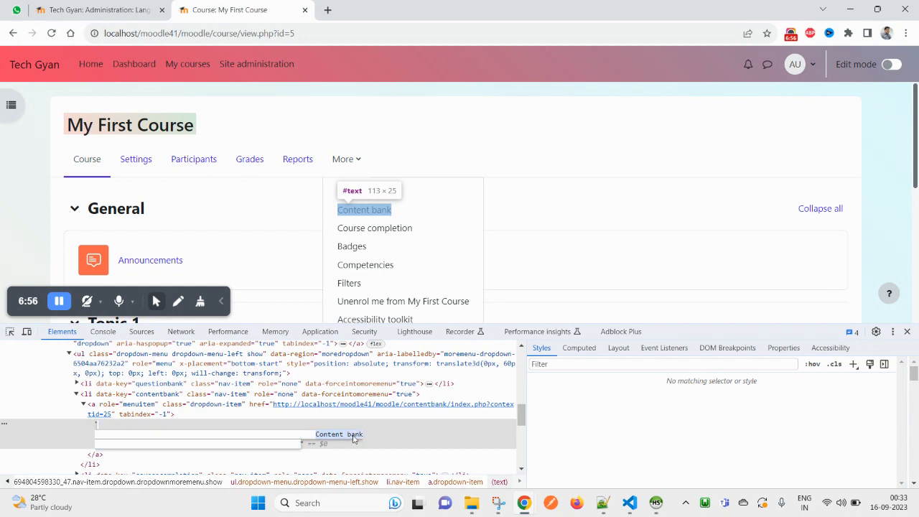
- Return to the Language customisation page, choose English (en) and open its language pack for editing
click(141, 18)
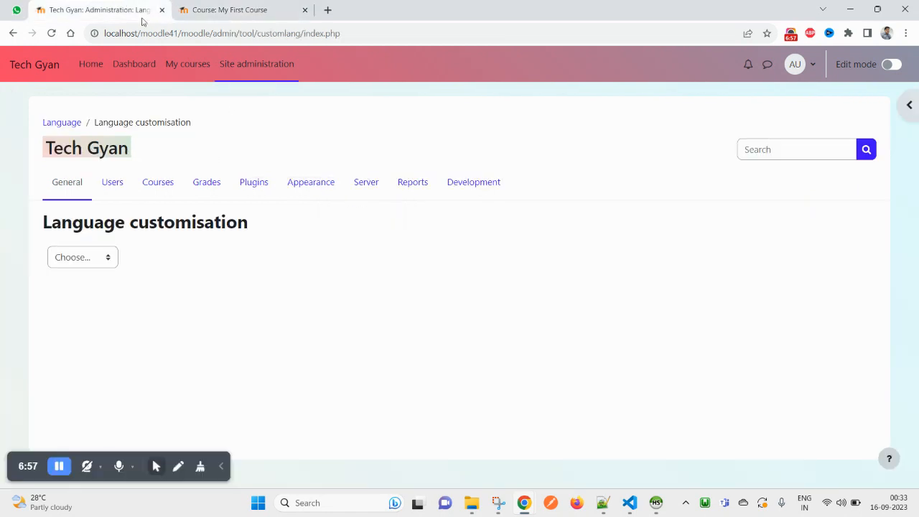
click(93, 264)
click(80, 290)
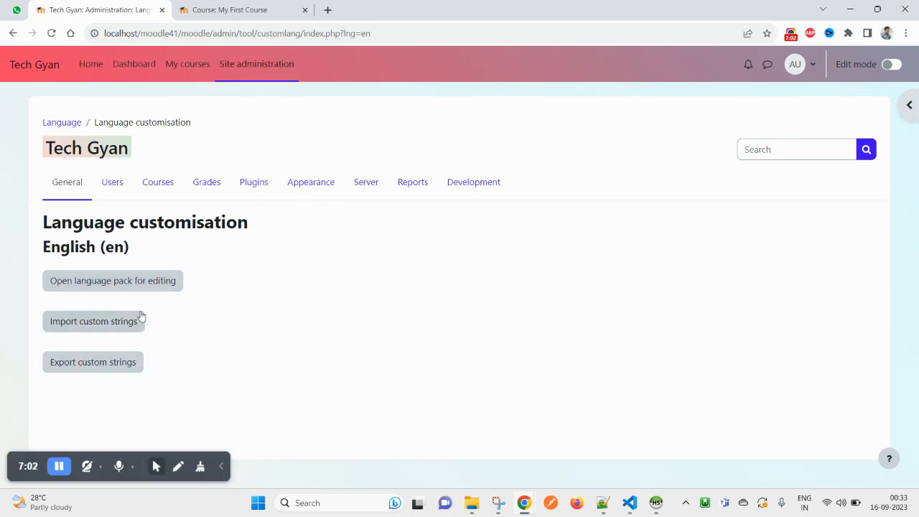
click(136, 288)
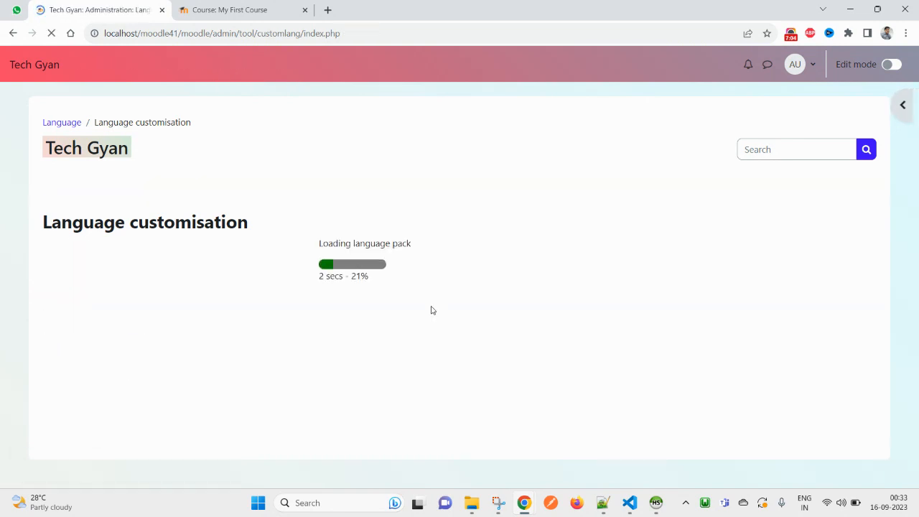
click(244, 7)
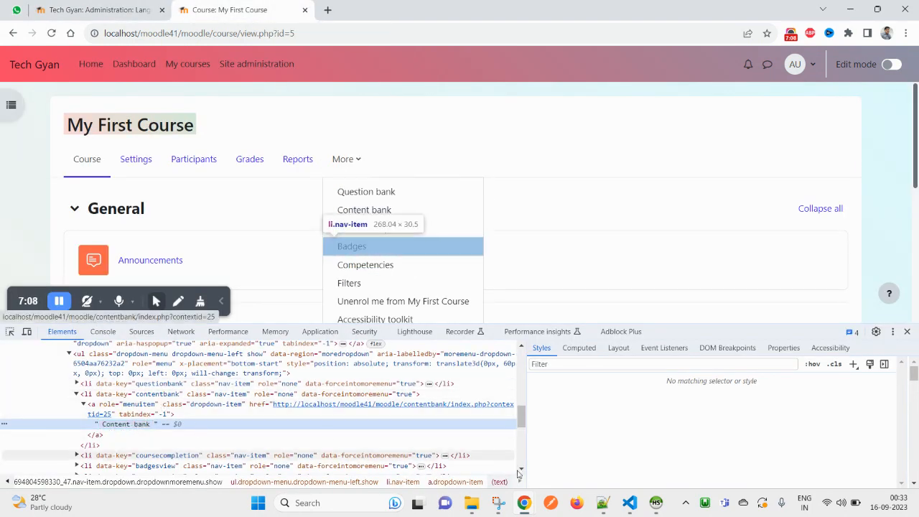
click(602, 502)
scroll(177, 347, down, 4)
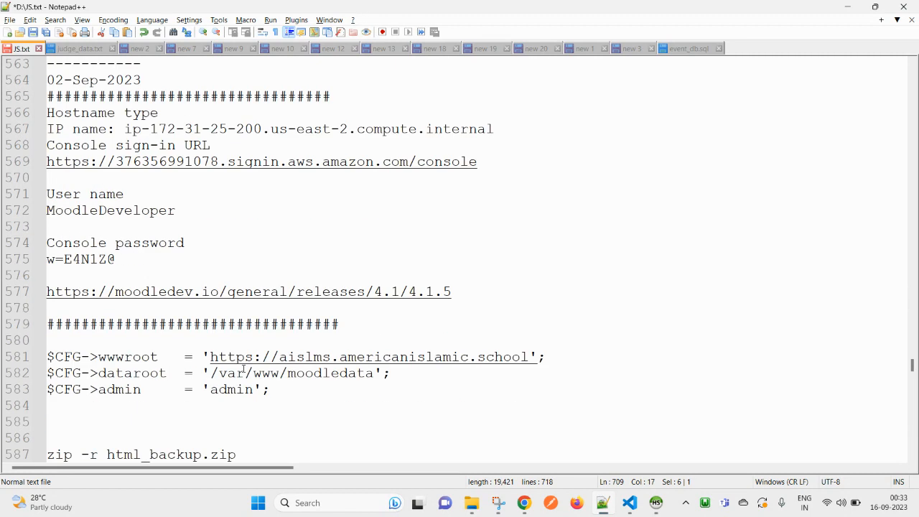
key(alt+Tab)
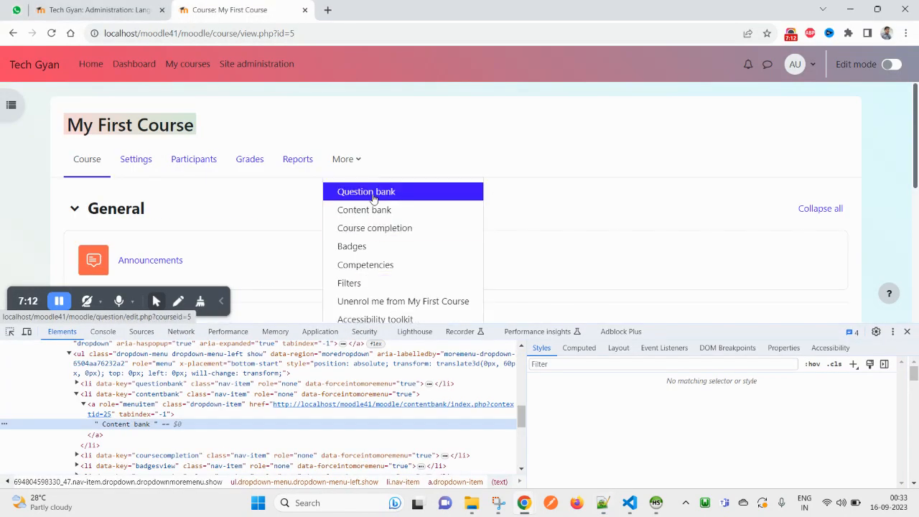
key(ctrl+shift+Tab)
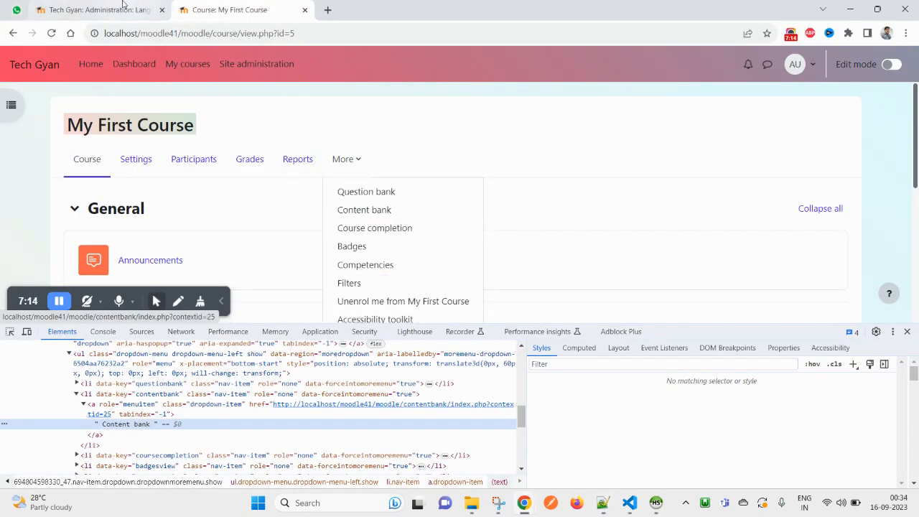
- Copy the text "Content bank" from the entry's HTML on the My First Course page
key(ctrl+Tab)
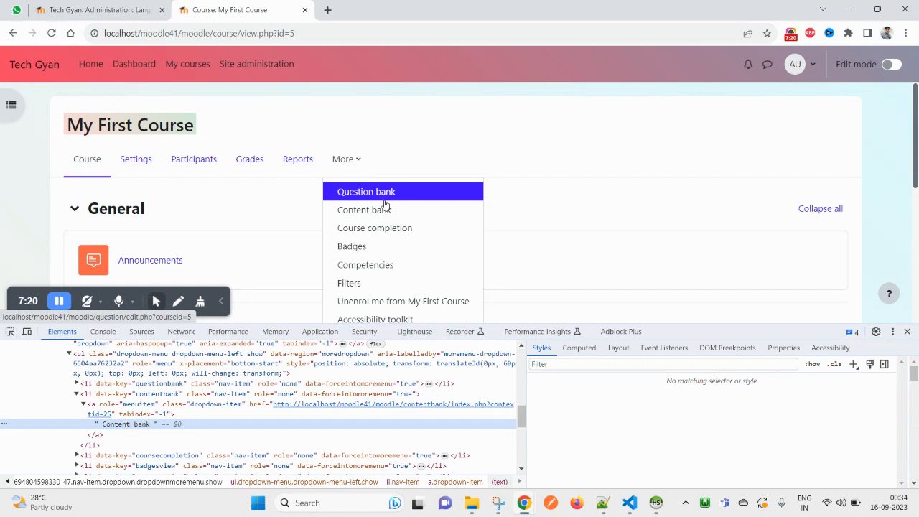
double_click(117, 425)
drag(325, 438, 359, 438)
key(ctrl+c)
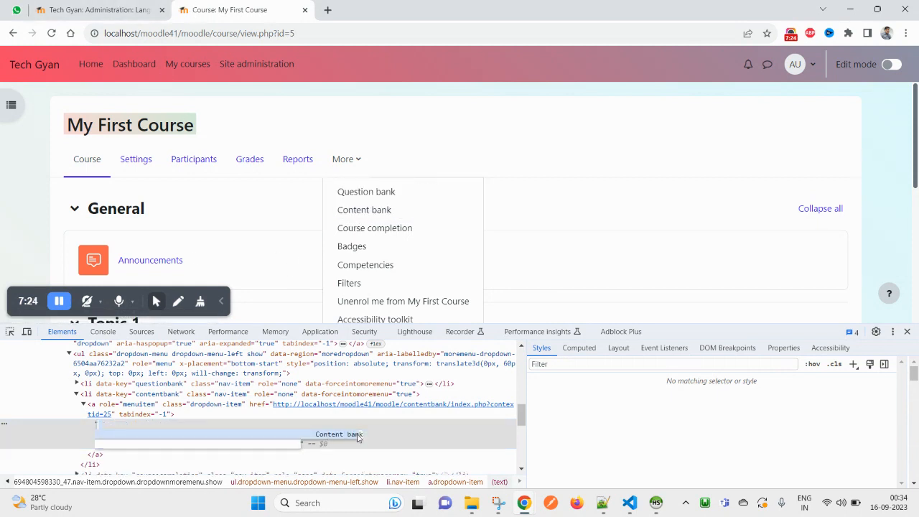
- Return to the English language pack editing page and show only the strings containing "Content bank"
click(101, 10)
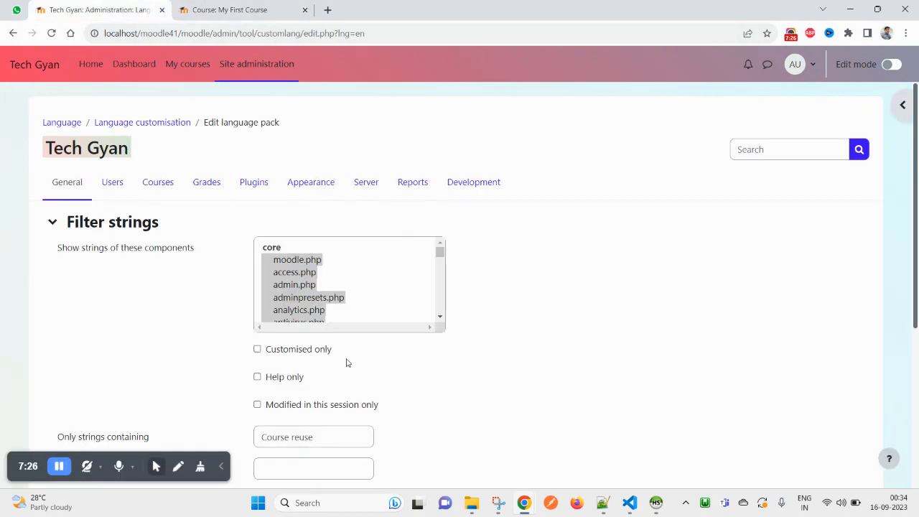
scroll(583, 417, down, 1)
scroll(583, 417, down, 3)
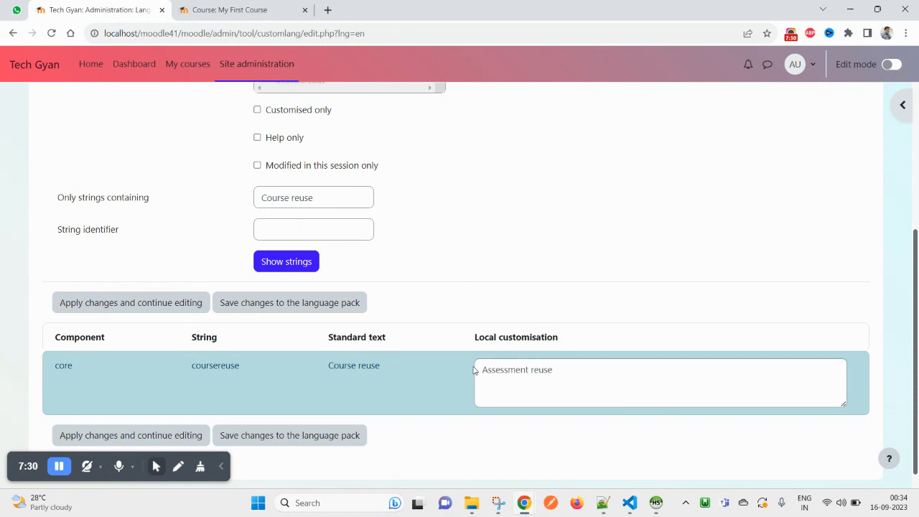
triple_click(323, 201)
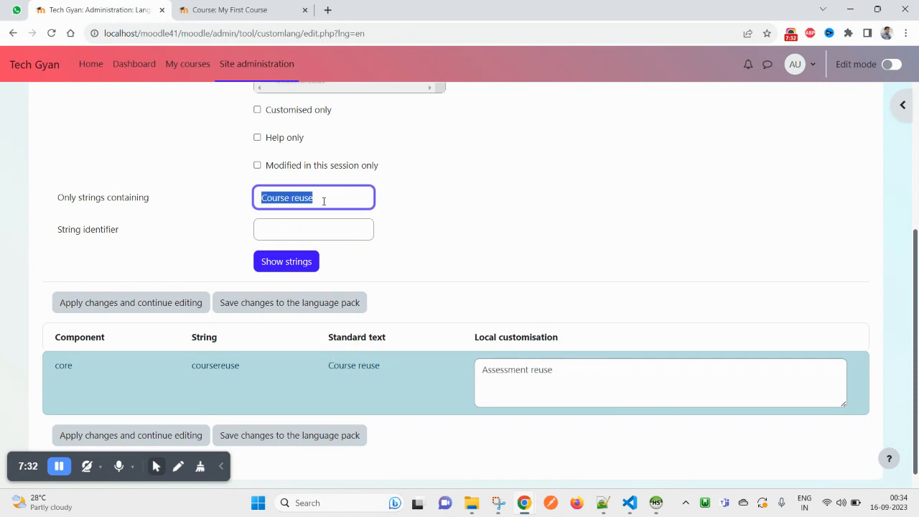
key(ctrl+v)
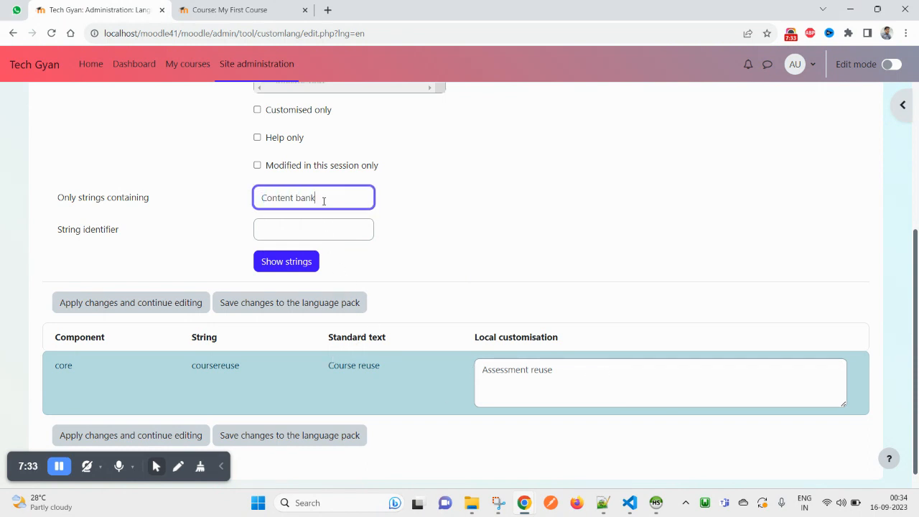
click(302, 262)
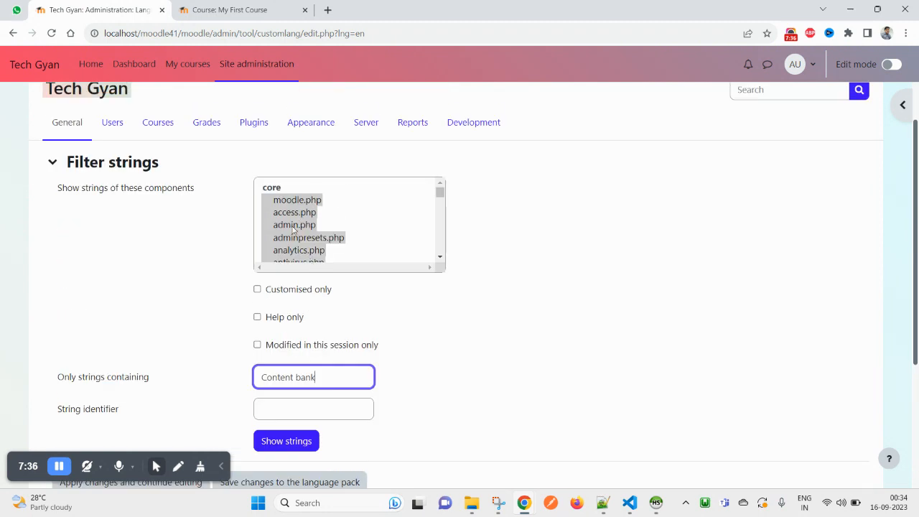
scroll(304, 255, down, 10)
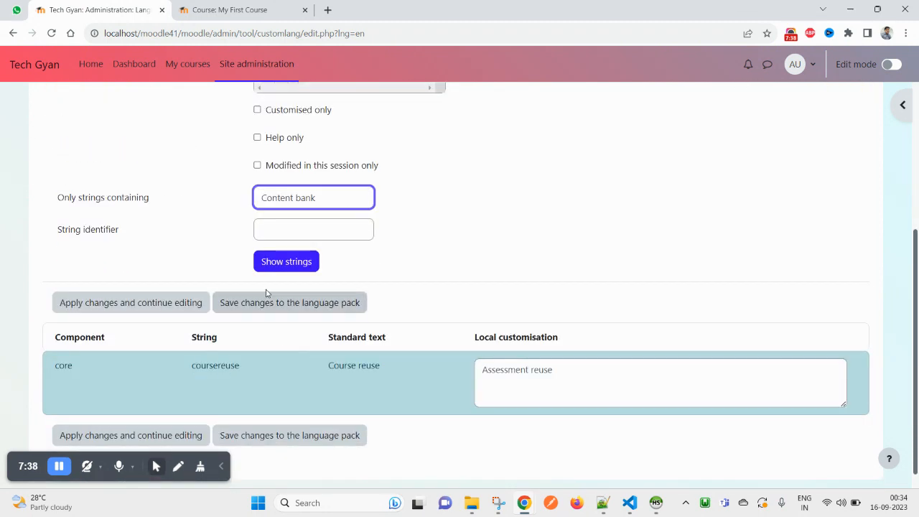
click(298, 268)
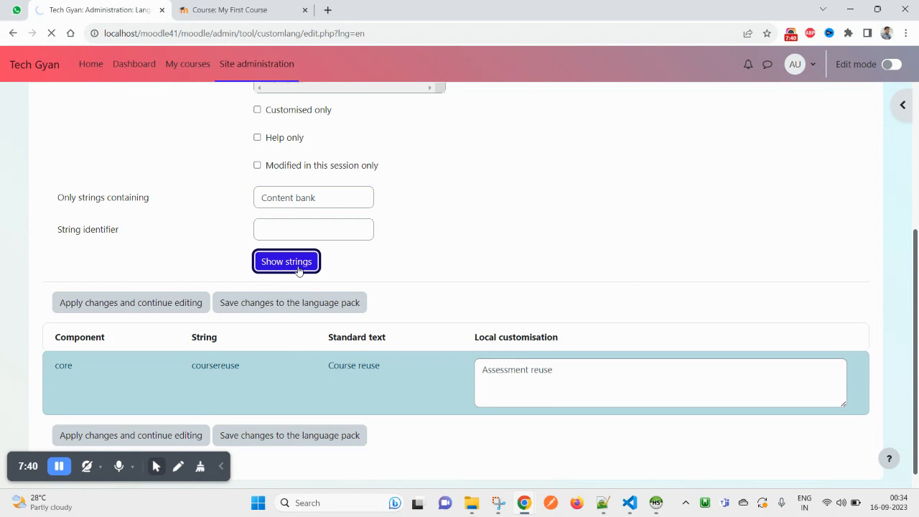
- Look through the listed content bank strings, comparing their components, identifiers and standard texts
scroll(633, 328, down, 5)
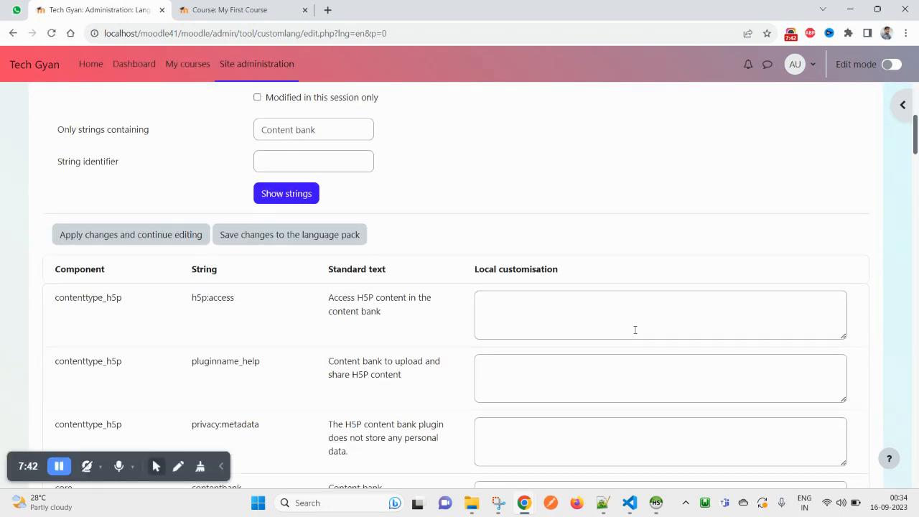
scroll(368, 309, up, 3)
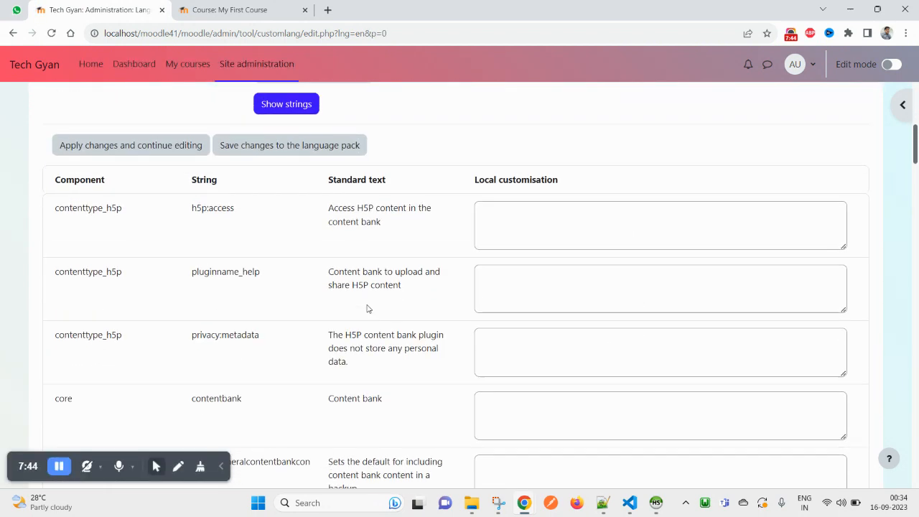
scroll(524, 361, down, 6)
scroll(523, 360, down, 15)
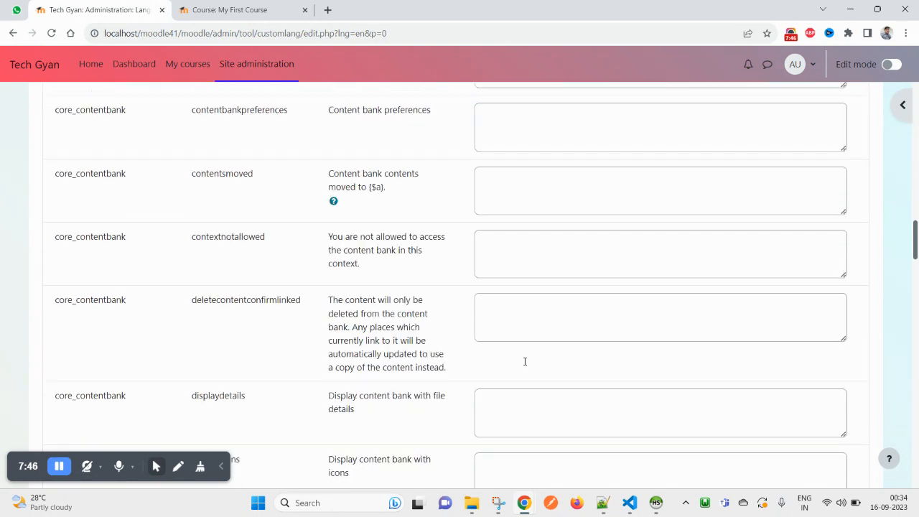
scroll(524, 365, down, 3)
scroll(525, 365, up, 15)
scroll(525, 363, up, 10)
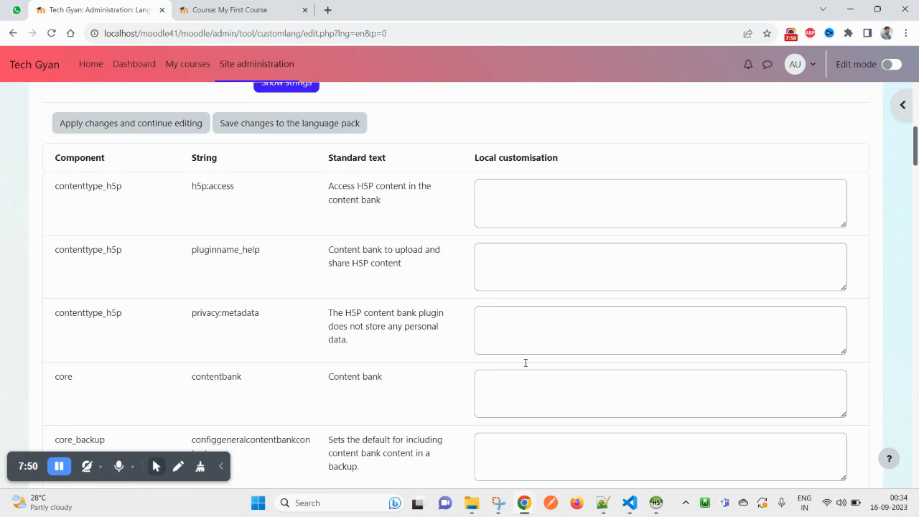
scroll(524, 362, down, 5)
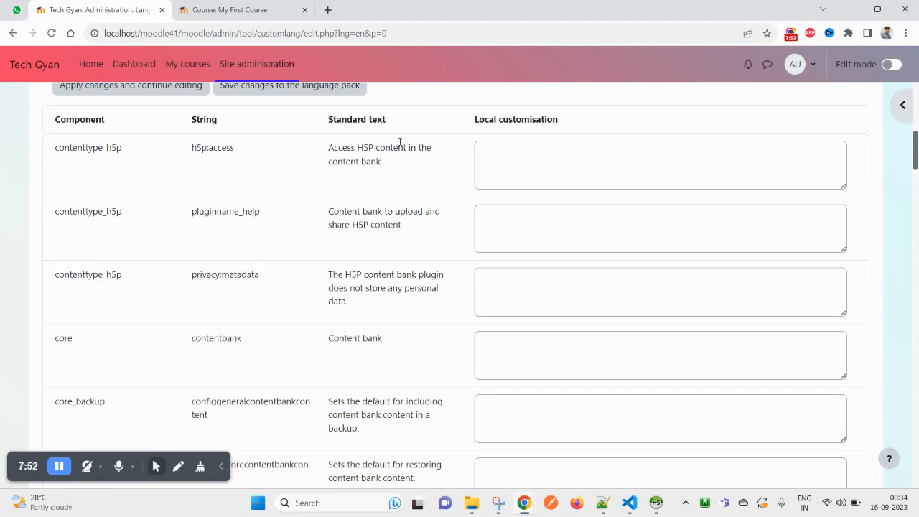
scroll(357, 265, up, 2)
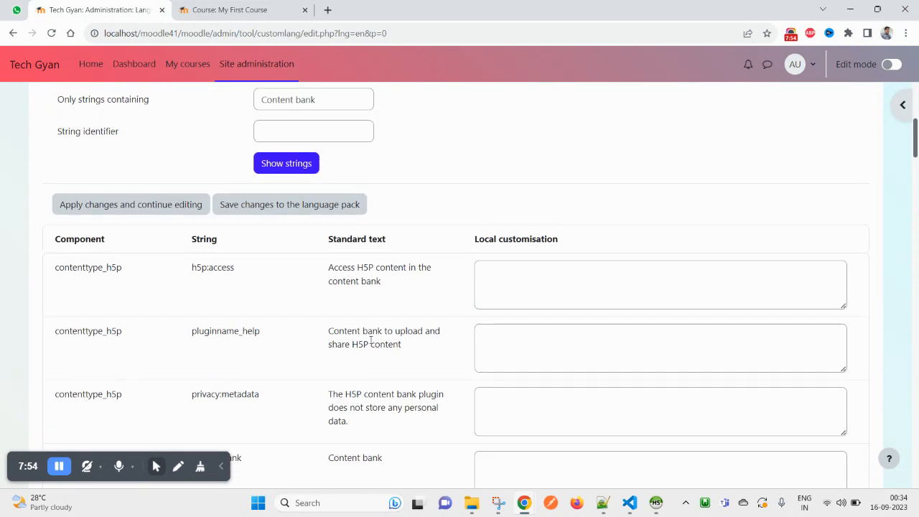
- Find "Content bank" within the page and compare the matching strings with the entry in the My First Course navigation
scroll(351, 225, up, 1)
drag(277, 163, 311, 161)
key(ctrl+f)
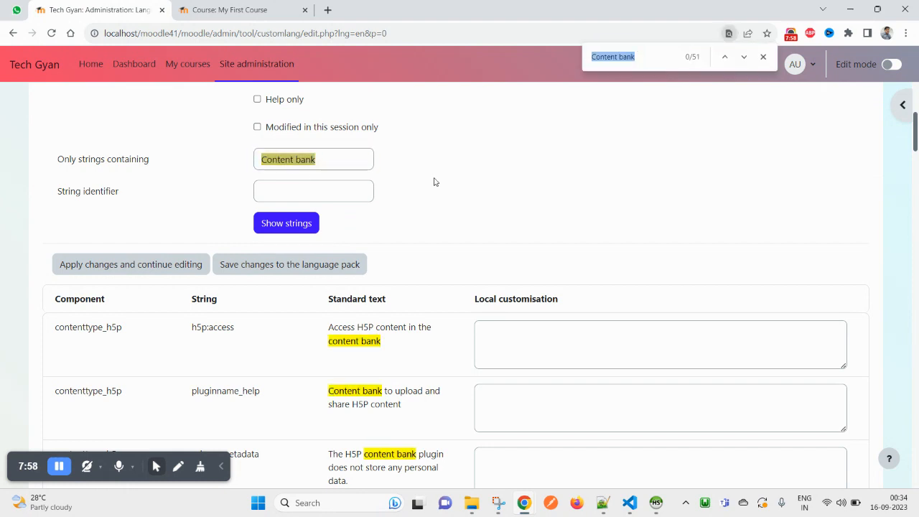
scroll(455, 356, down, 4)
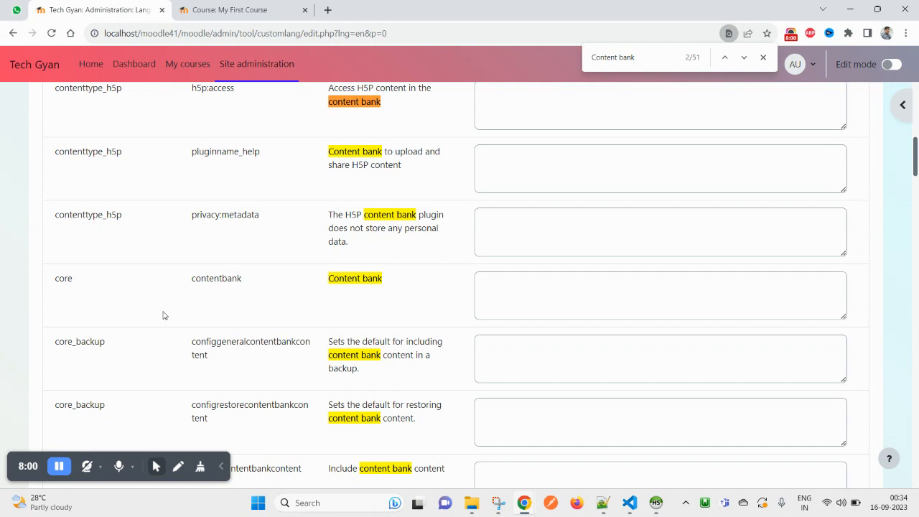
click(229, 9)
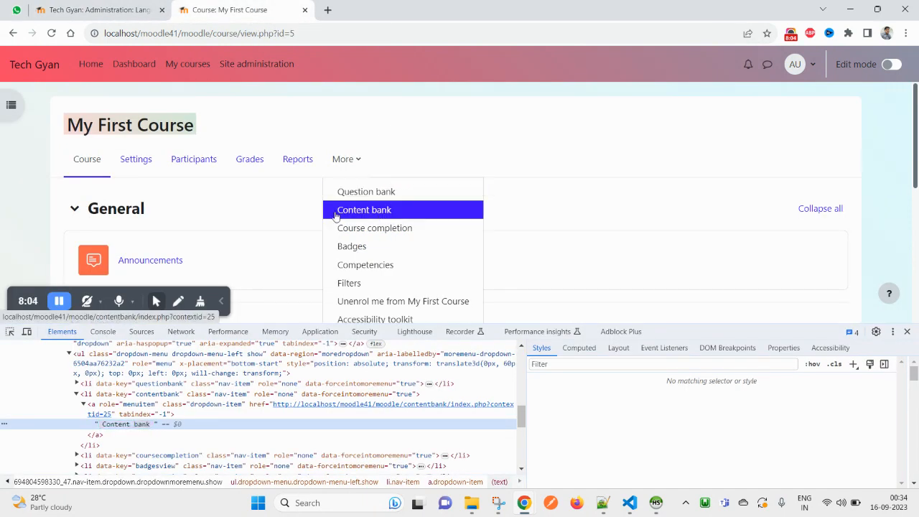
click(111, 9)
- Copy the standard text "Content bank" of the core contentbank string and search the page for it
drag(332, 282, 388, 285)
key(ctrl+c)
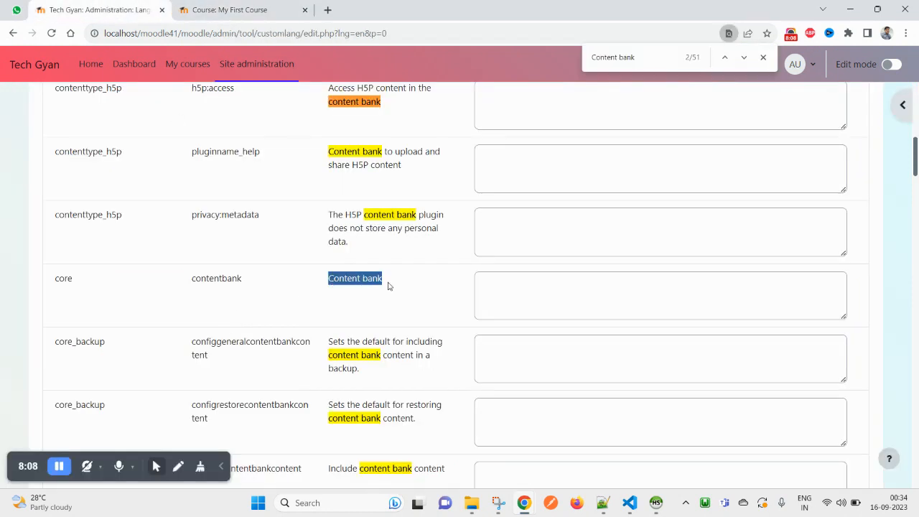
key(ctrl+f)
key(ctrl+v)
key(ctrl+c)
- Look through the highlighted matches to the end of the list, examining the repository_contentbank component of the pluginname string
scroll(392, 324, down, 14)
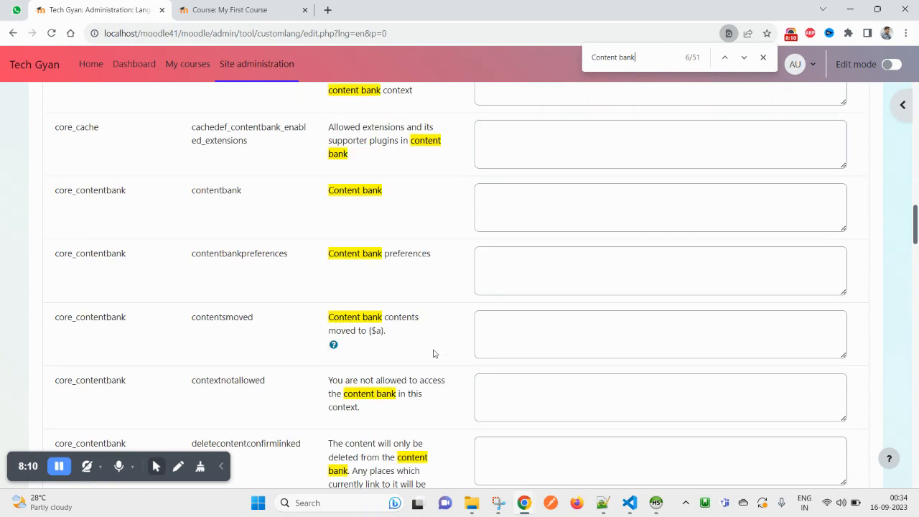
scroll(683, 244, down, 20)
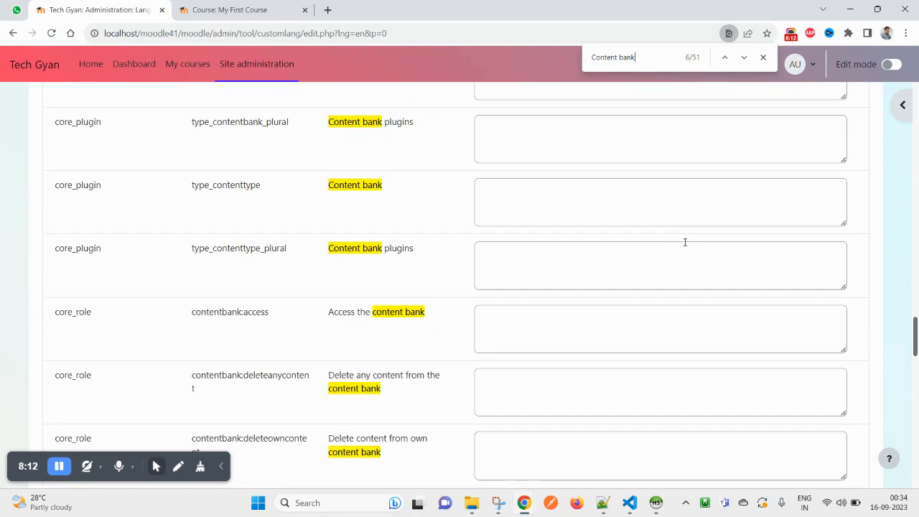
scroll(695, 250, down, 12)
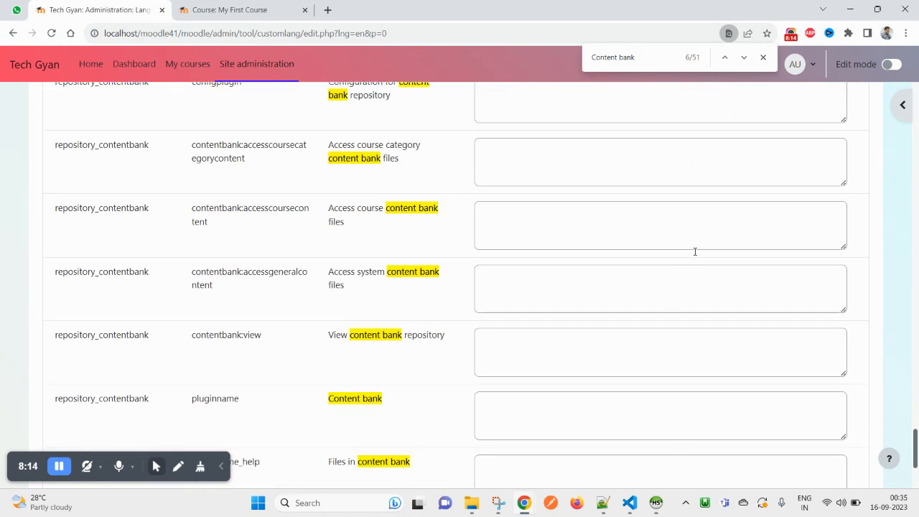
scroll(694, 251, down, 3)
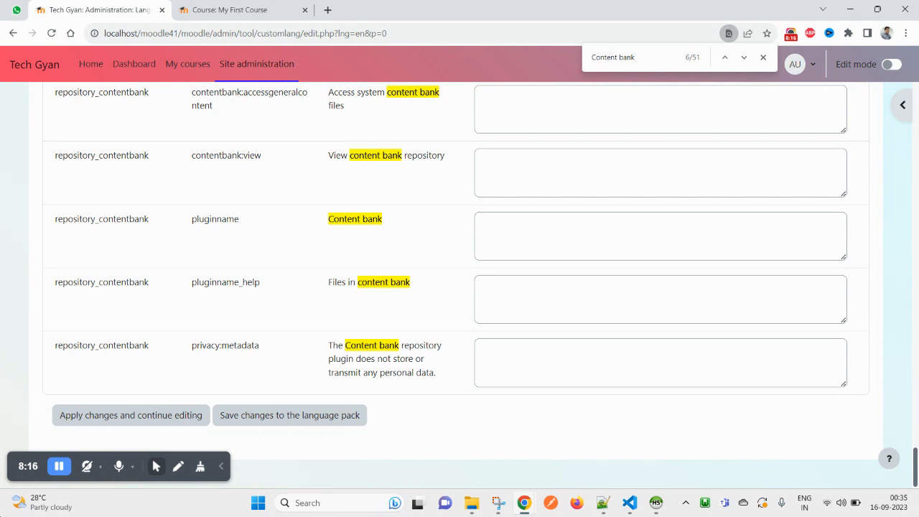
double_click(89, 231)
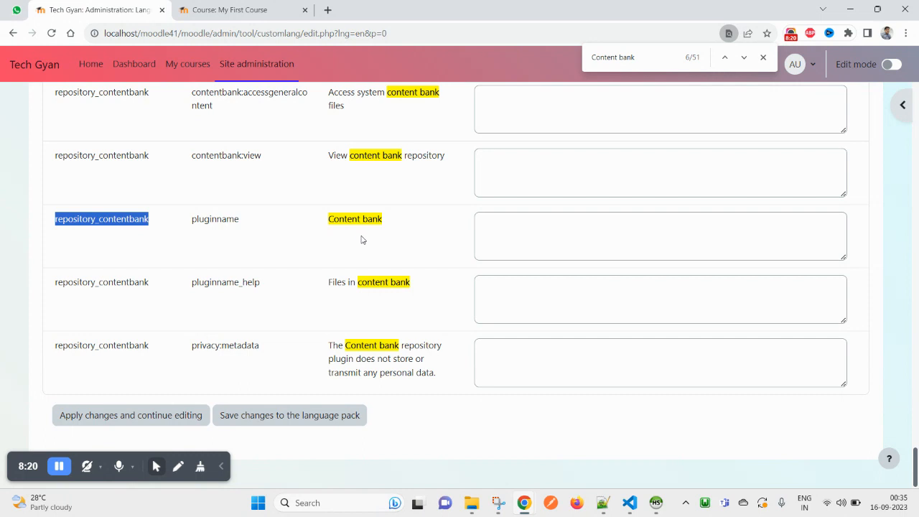
- Set the local customisation of the core contentbank string to "Content banks"
drag(916, 467, 916, 116)
scroll(445, 293, down, 8)
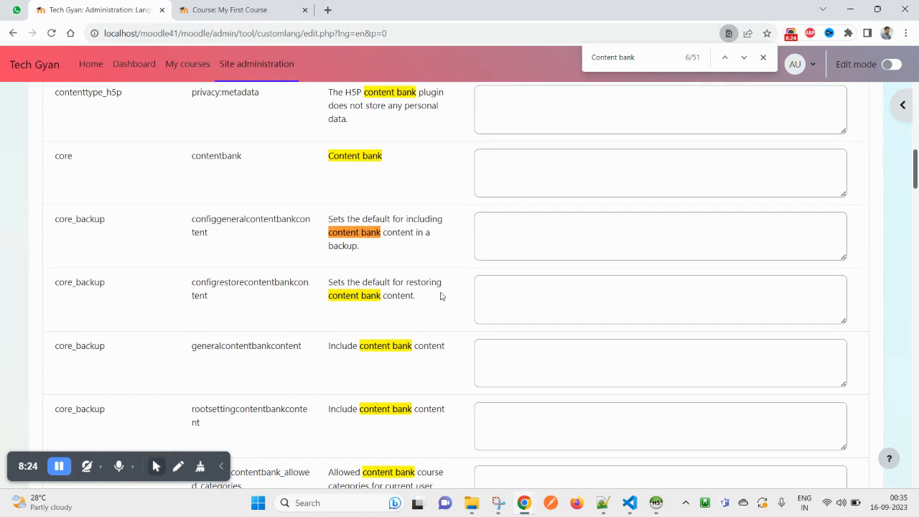
double_click(58, 155)
double_click(221, 155)
drag(324, 160, 558, 179)
click(544, 170)
key(ctrl+v)
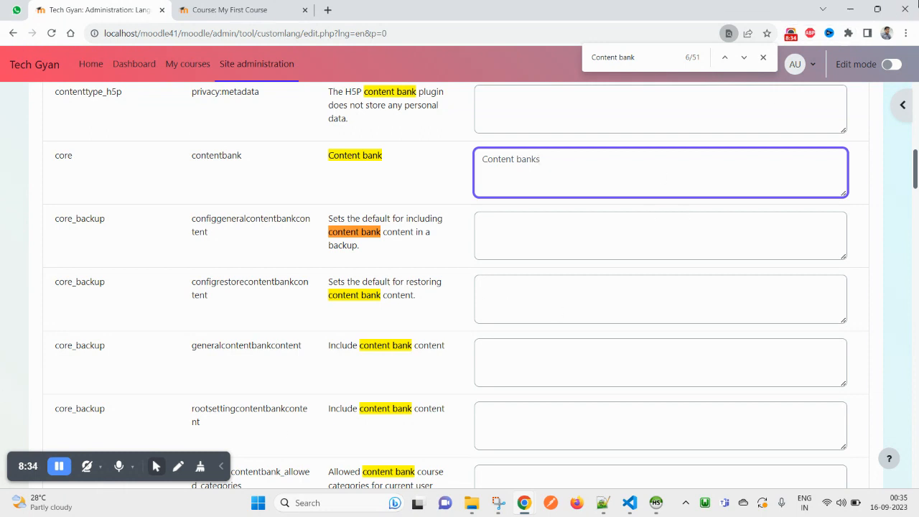
- Apply the string changes while continuing to edit the language pack
scroll(658, 285, down, 15)
scroll(660, 284, down, 15)
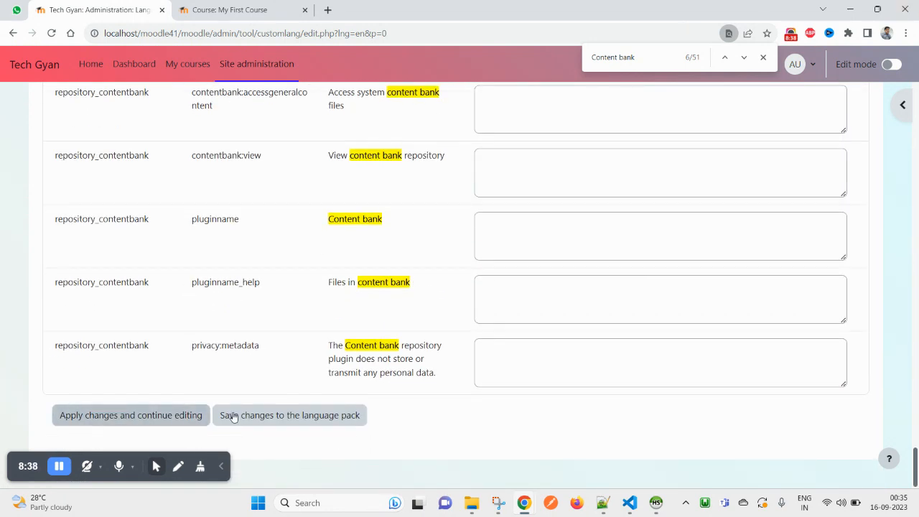
click(170, 420)
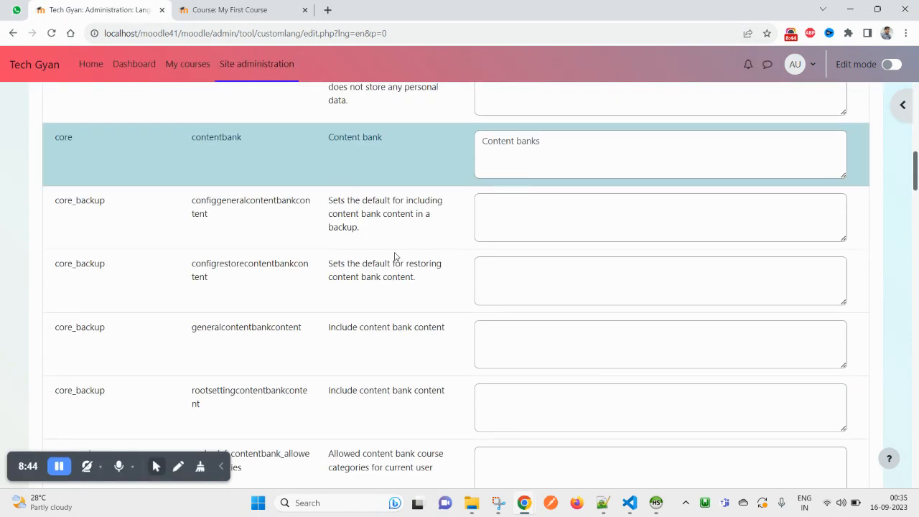
- Look through the remaining content bank strings and save the customised strings to the language pack
scroll(392, 248, down, 10)
scroll(415, 314, down, 15)
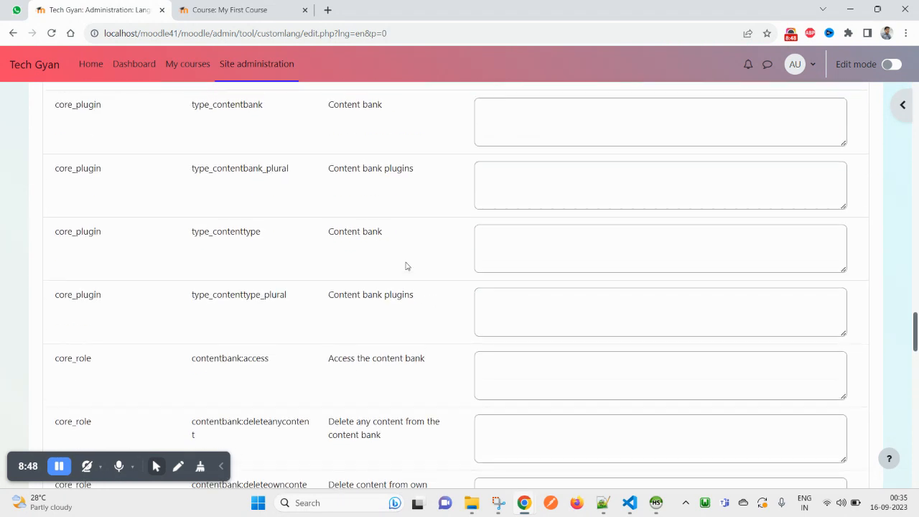
scroll(380, 262, up, 1)
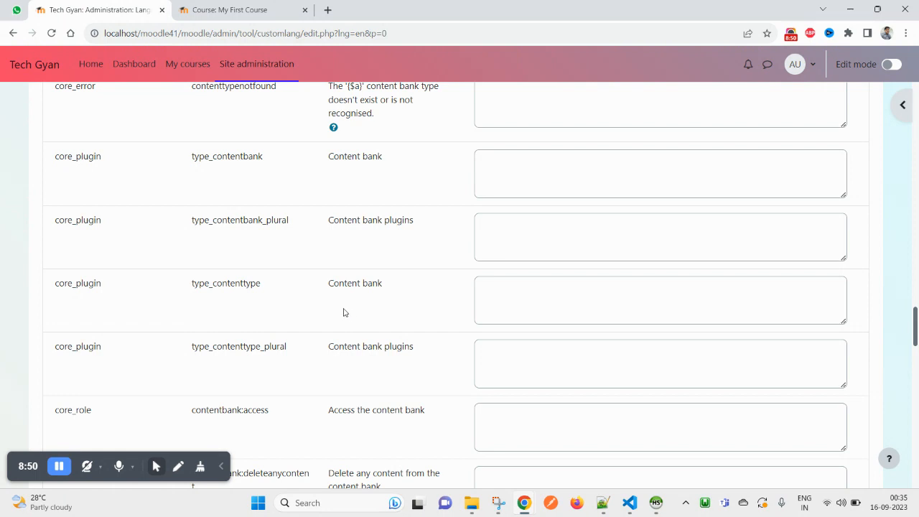
scroll(340, 363, down, 15)
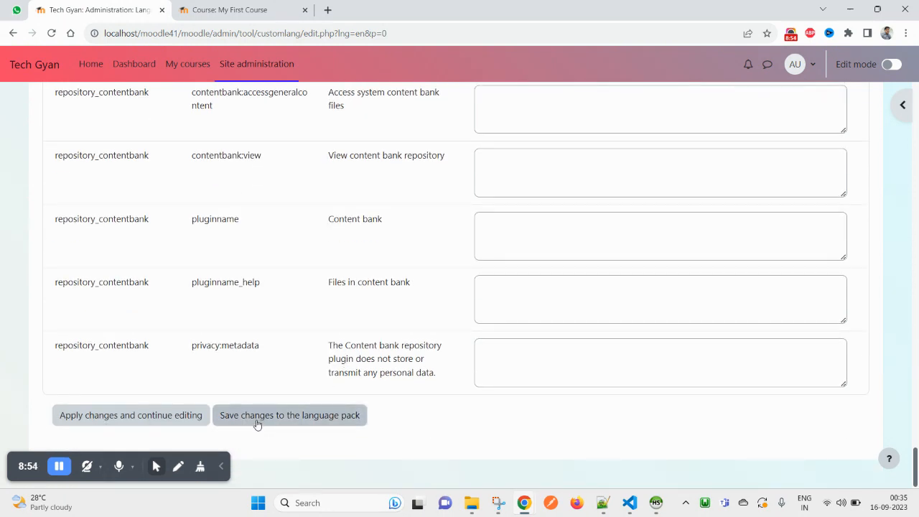
click(257, 424)
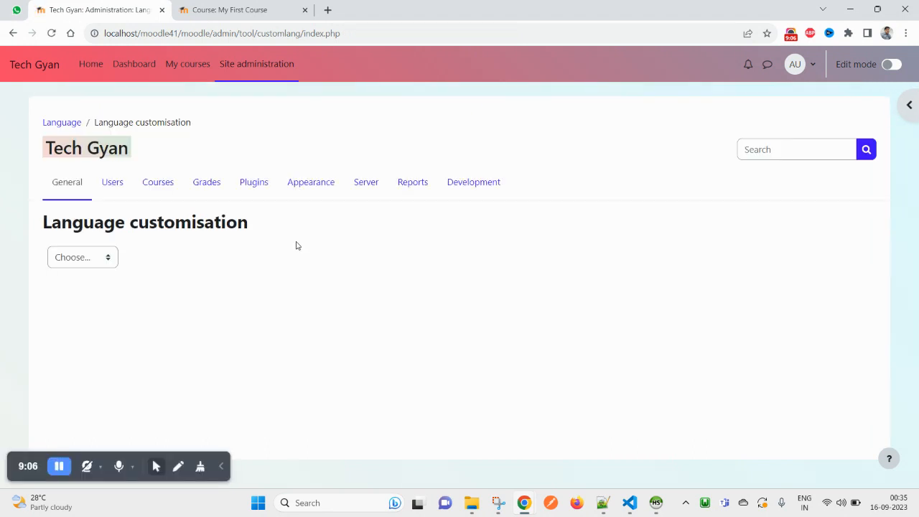
- Reload the My First Course page and expand its additional navigation entries to check the content bank label
click(251, 11)
right_click(457, 105)
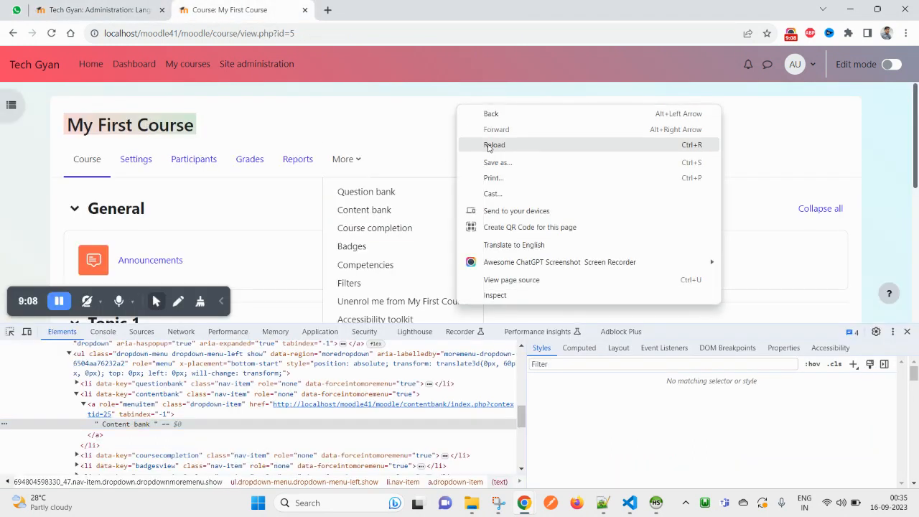
click(495, 146)
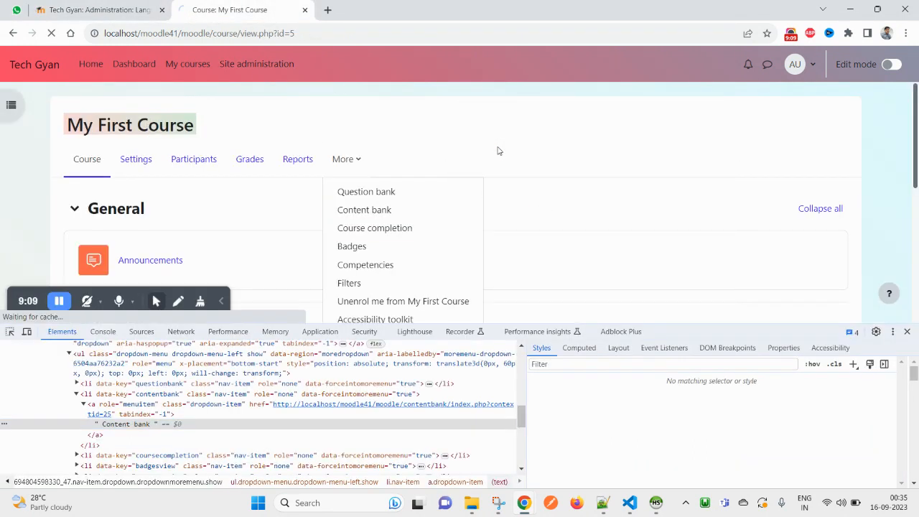
click(346, 161)
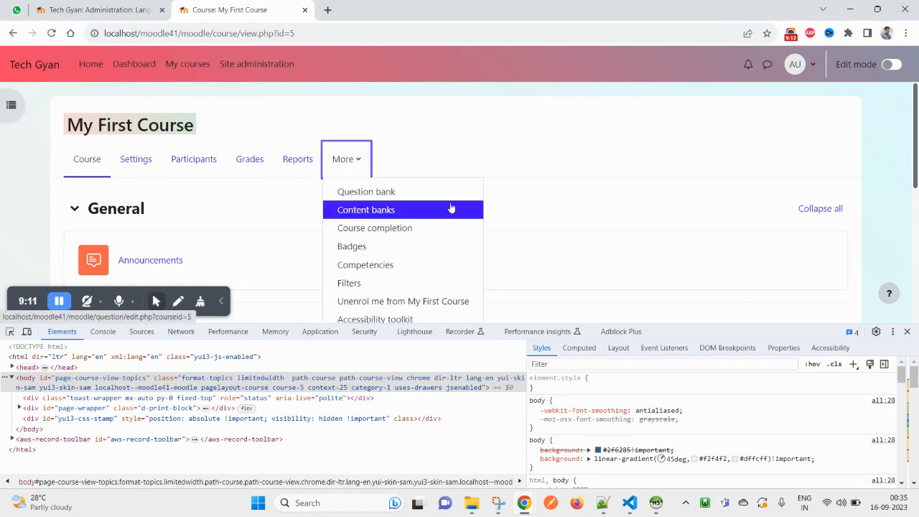
- Inspect the HTML of the "Content banks" entry, highlight "banks" in its link text, and close the developer tools
right_click(357, 213)
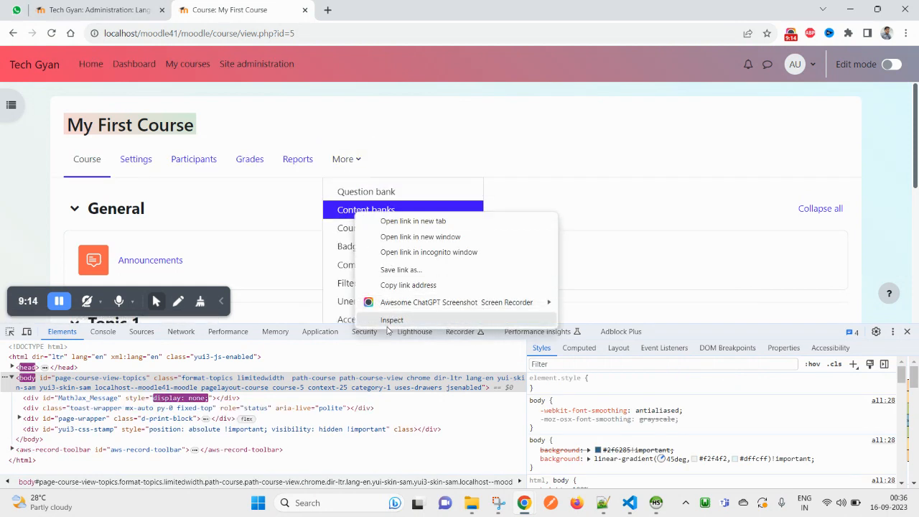
click(388, 320)
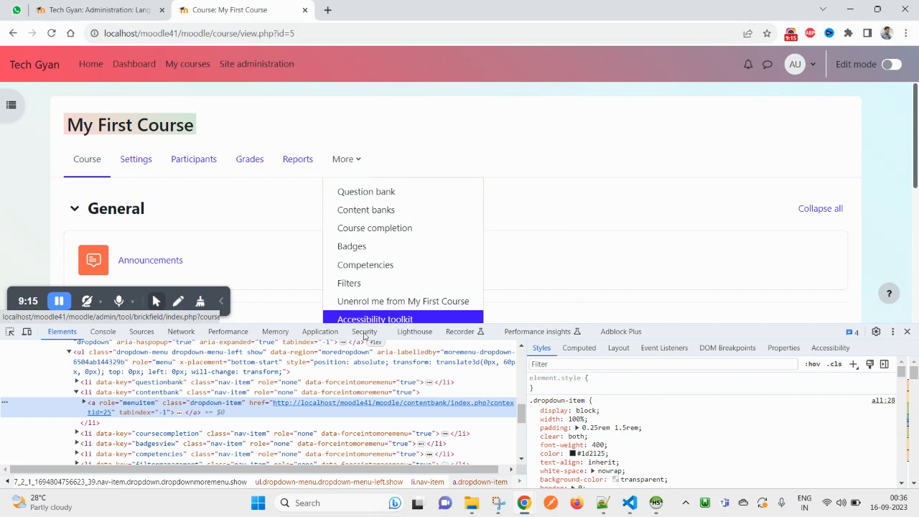
click(84, 402)
double_click(213, 432)
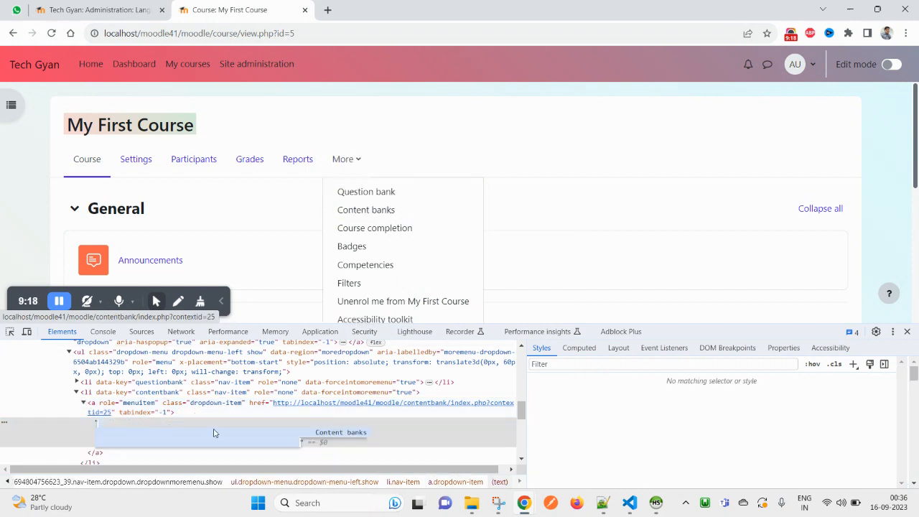
double_click(357, 433)
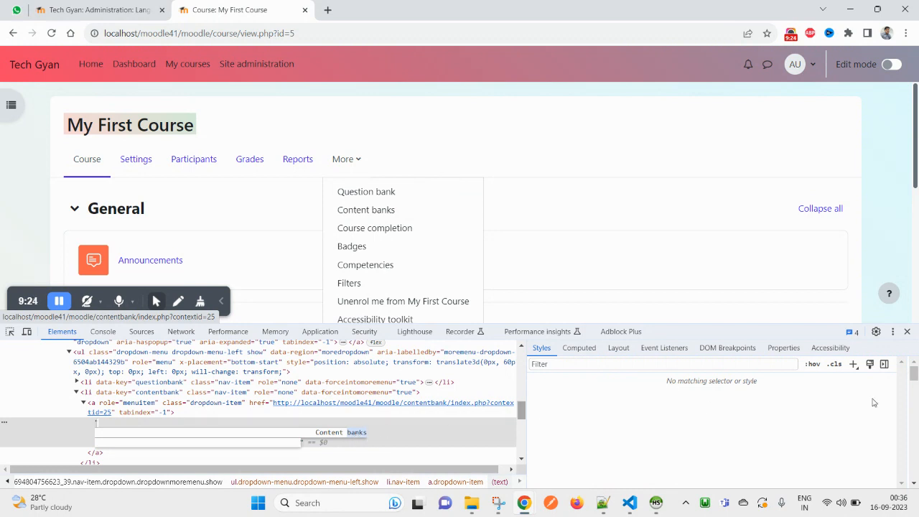
click(907, 331)
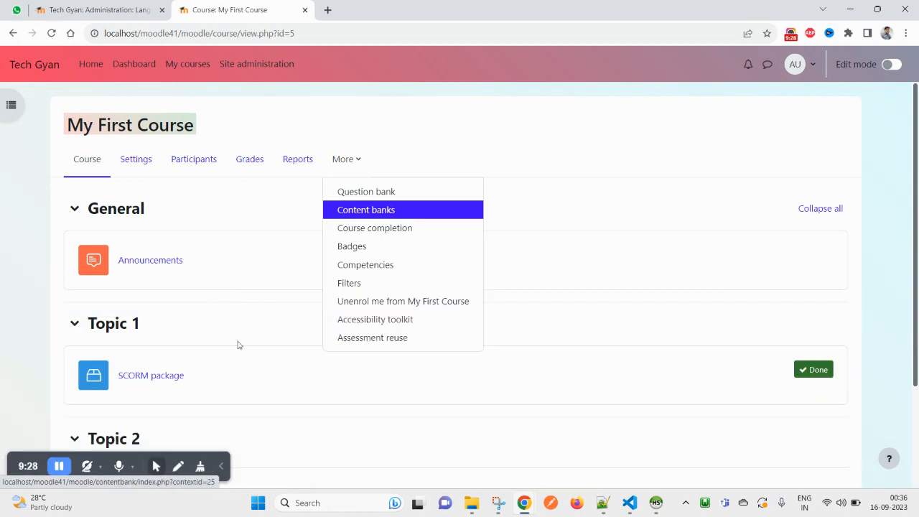
- Return to the Language customisation page and select the English (en) language pack
scroll(202, 304, down, 2)
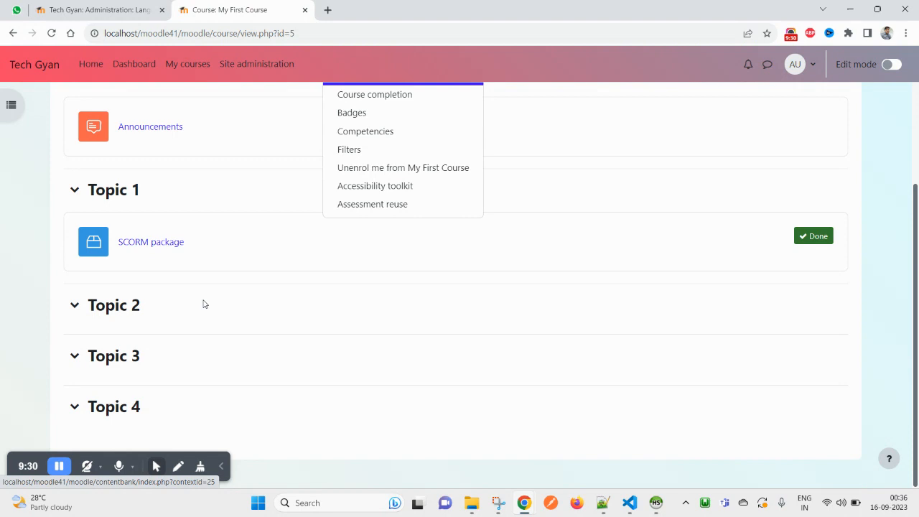
scroll(203, 304, up, 2)
key(ctrl+shift+Tab)
click(86, 259)
click(83, 288)
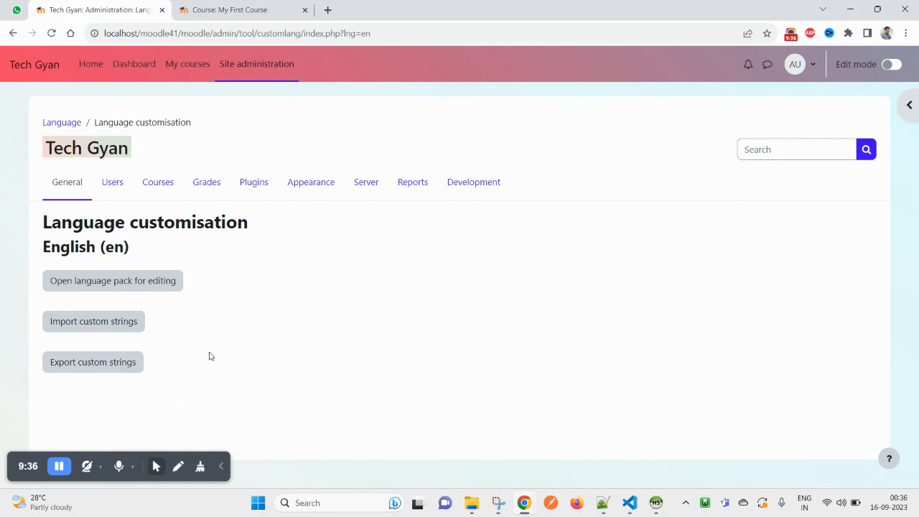
- Collapse the expanded navigation entries on the course page and reorder the browser tabs so Language customisation follows My First Course
click(242, 8)
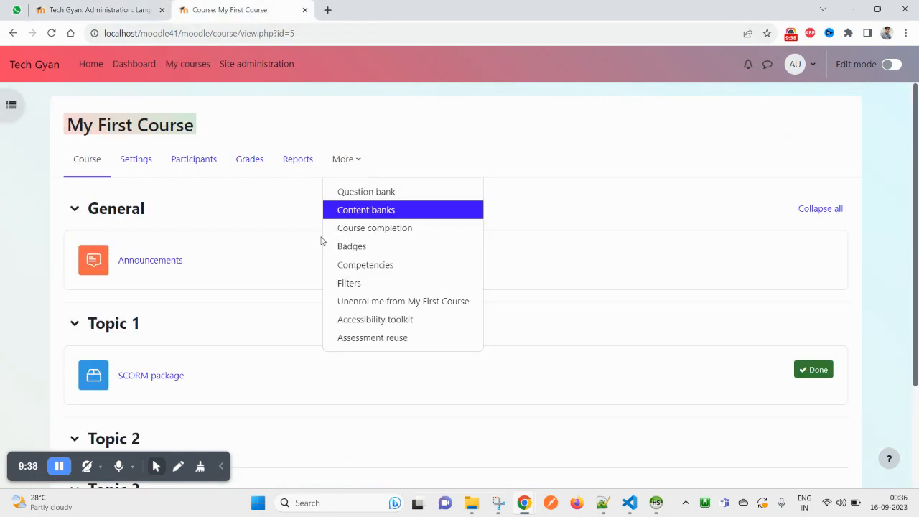
click(367, 134)
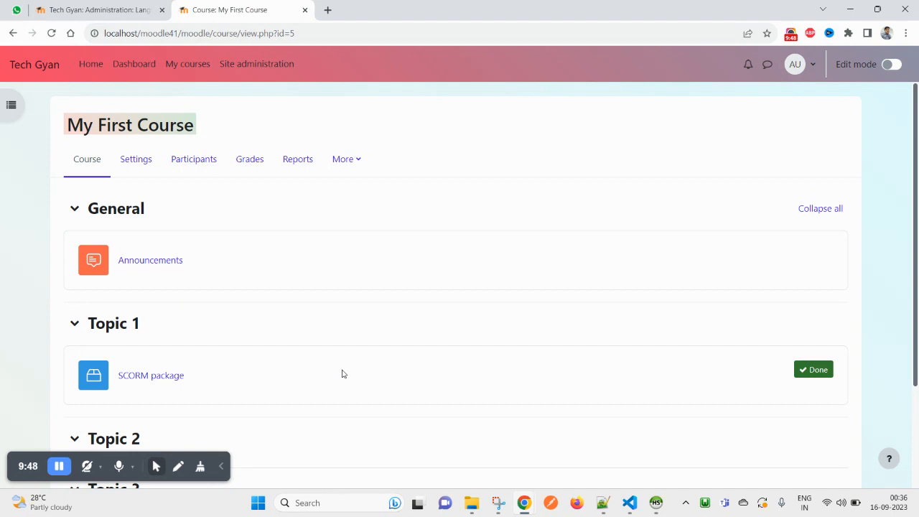
drag(101, 9, 280, 9)
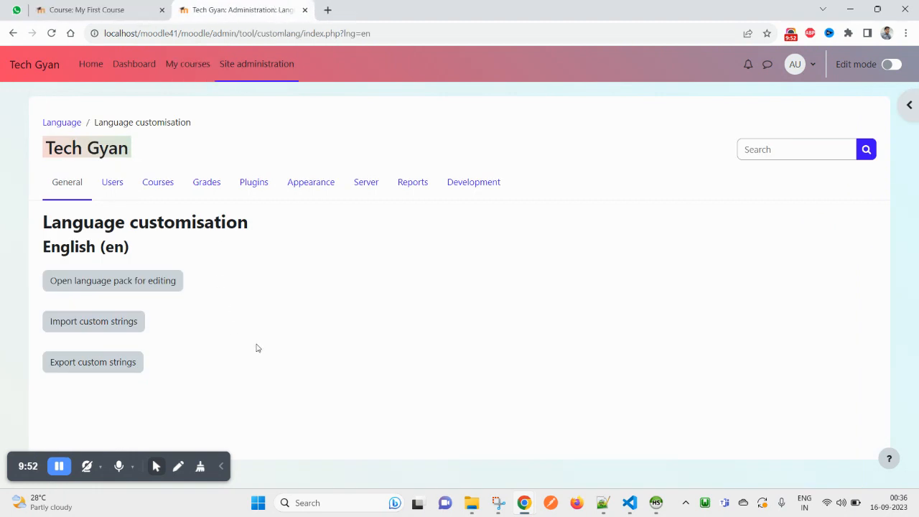